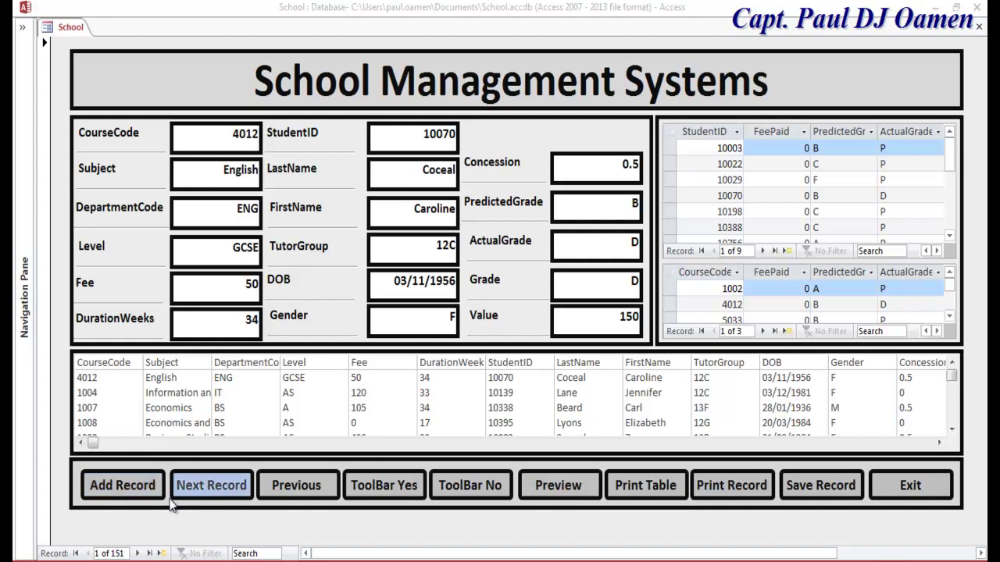
Step: Open a blank new record in the School form, and return to the existing records, browsing back to record 140
click(124, 480)
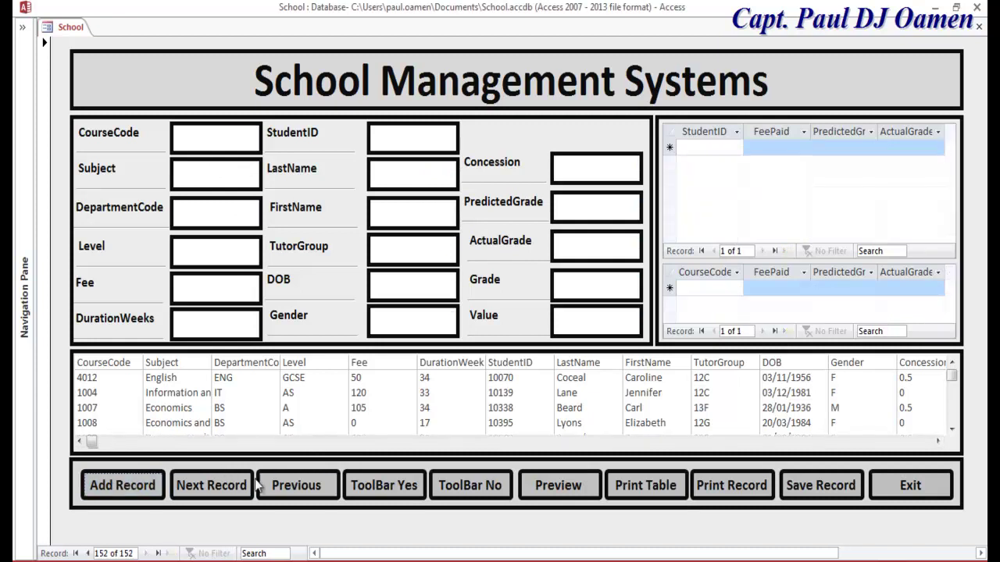
click(296, 485)
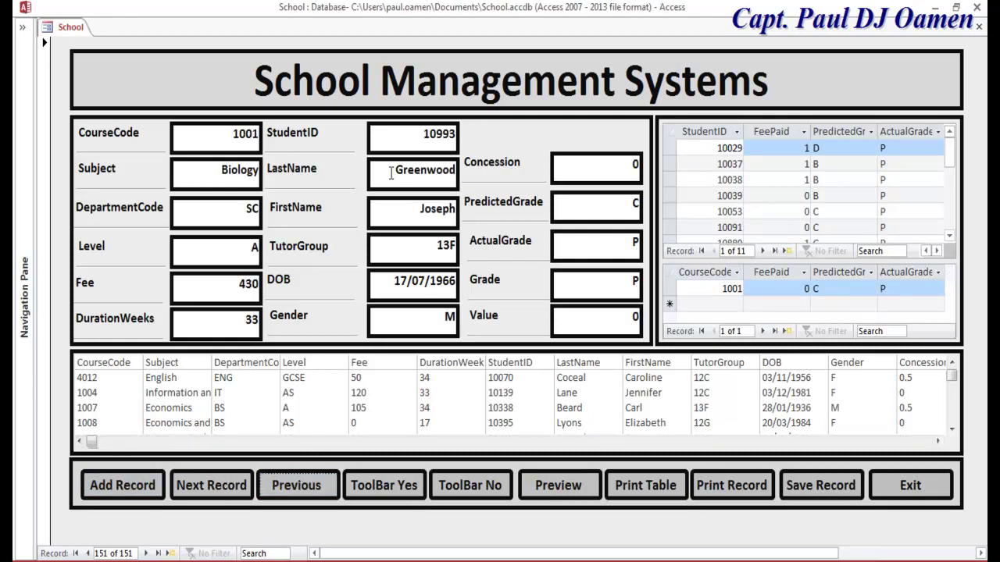
click(313, 487)
click(312, 487)
click(313, 486)
click(312, 486)
click(313, 487)
click(313, 487)
click(312, 487)
click(314, 486)
click(315, 486)
click(315, 486)
click(314, 486)
Step: Browse forward through the School form's records to record 145
click(211, 486)
click(211, 486)
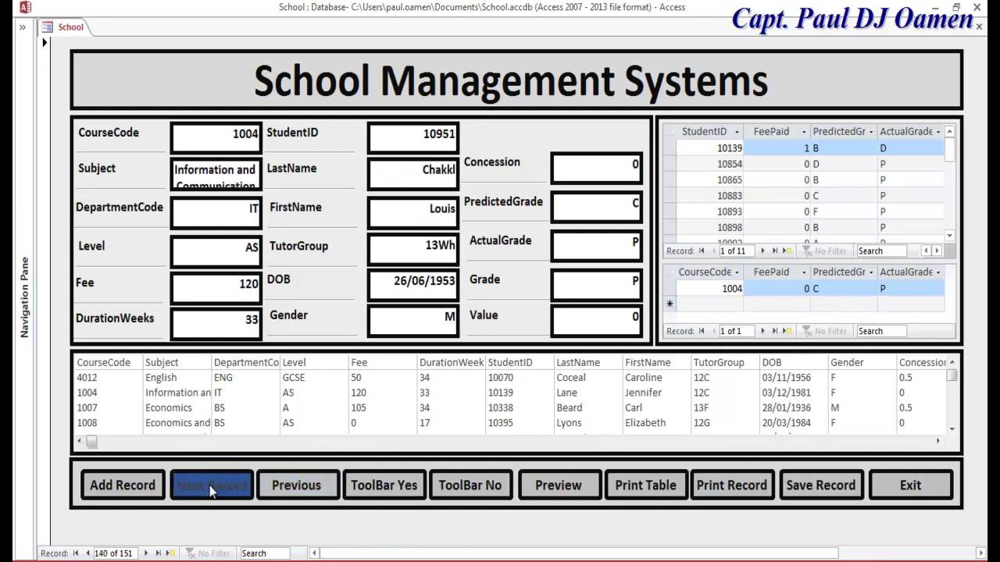
click(211, 485)
click(211, 486)
click(211, 486)
click(211, 486)
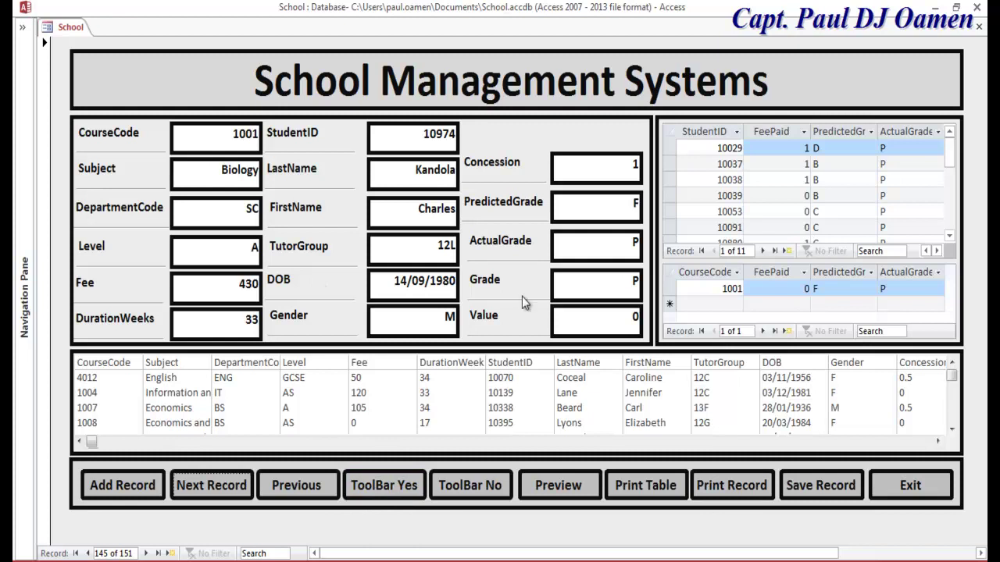
Step: Show the ribbon toolbar above the School form and hide it again
click(370, 483)
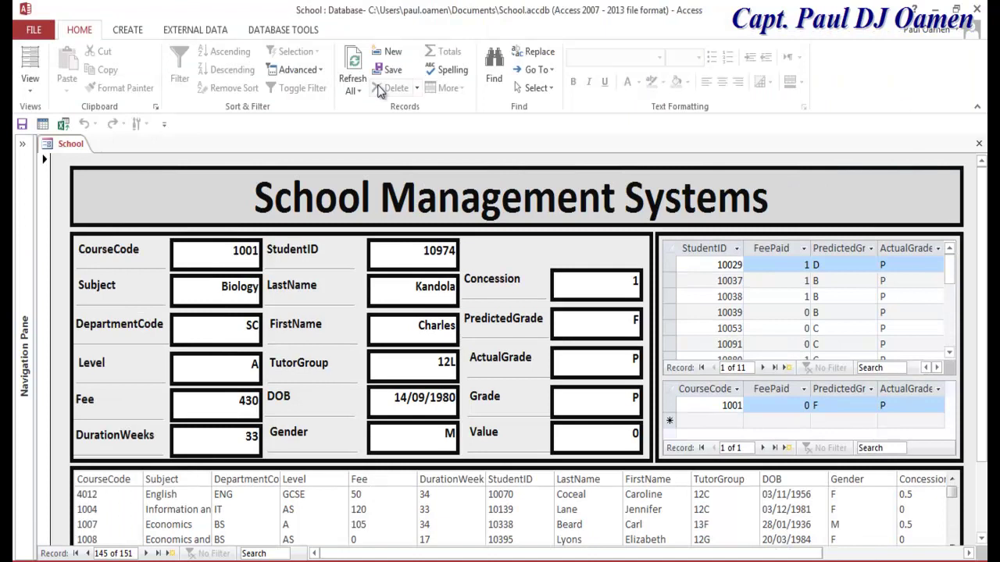
scroll(515, 391, down, 3)
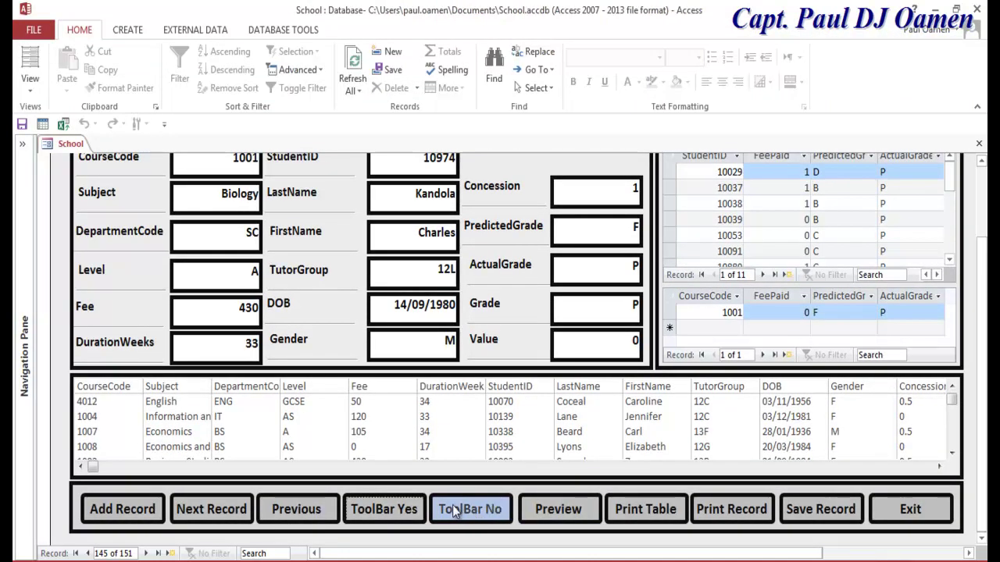
click(455, 510)
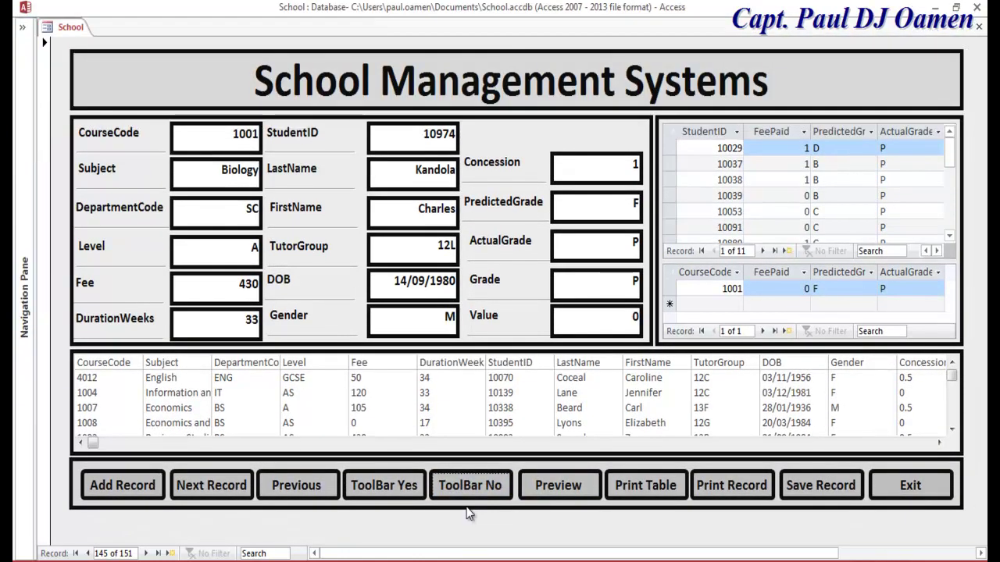
Step: Preview the School report, enlarge its first page to read the course rows, and close the preview
click(560, 497)
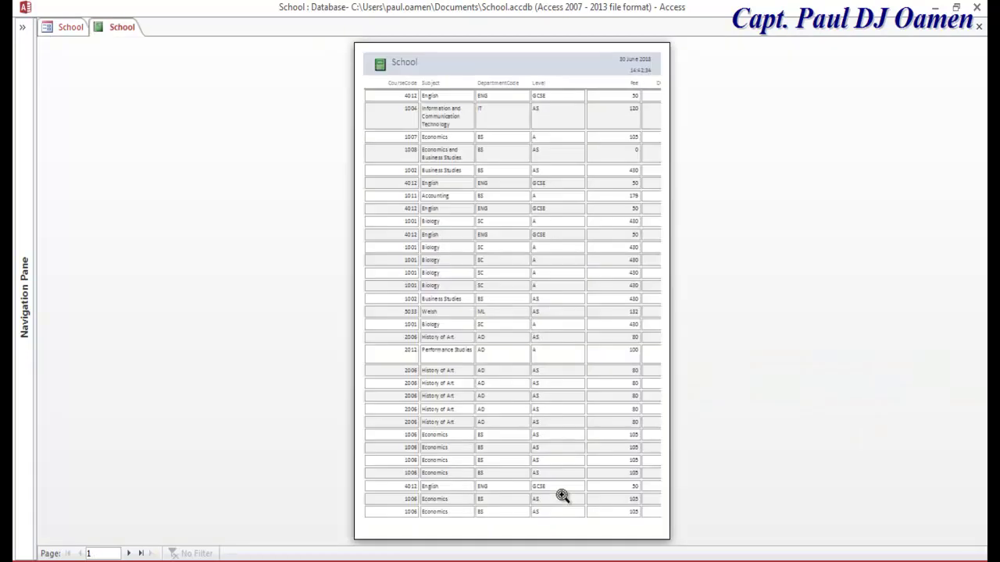
click(619, 275)
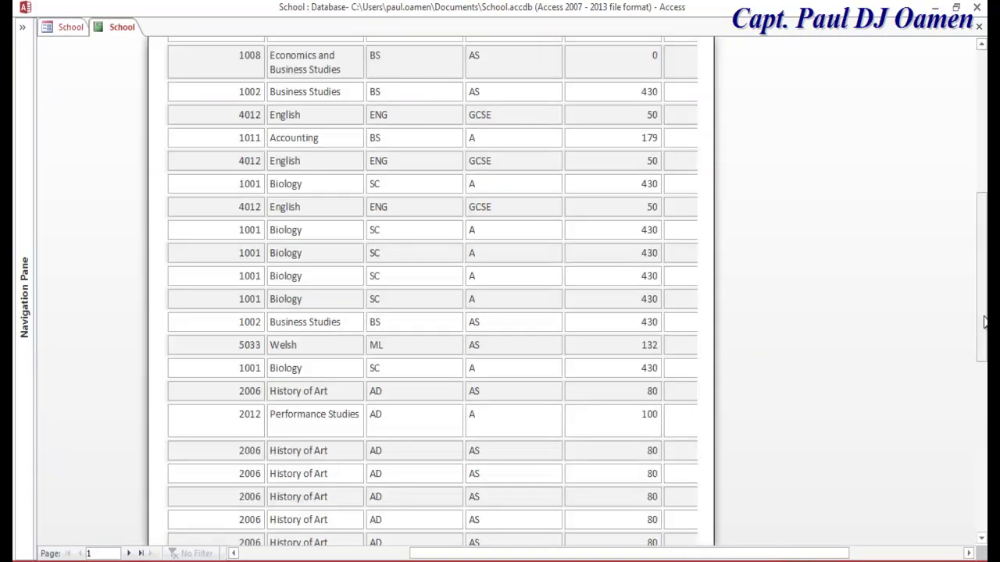
scroll(982, 323, up, 5)
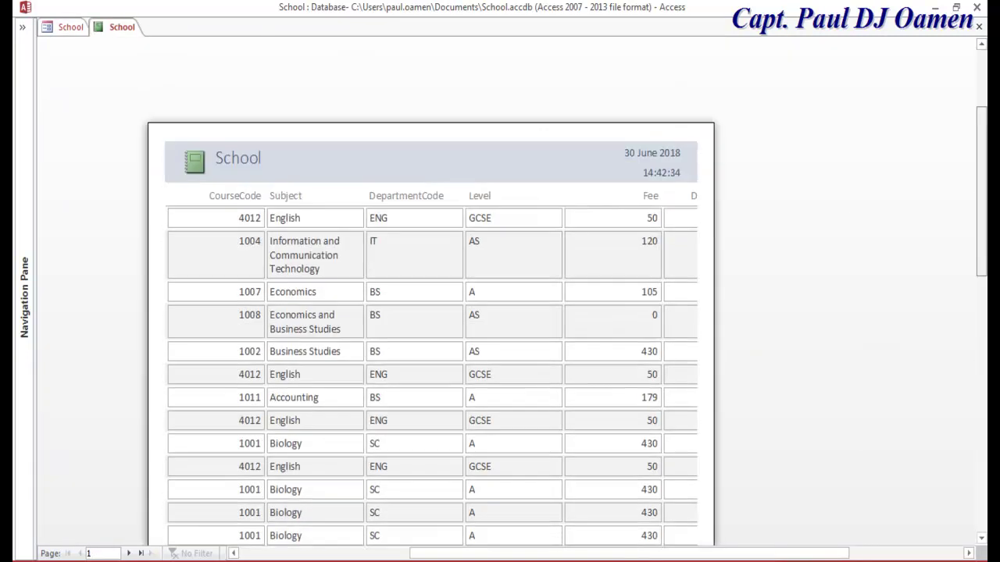
click(979, 26)
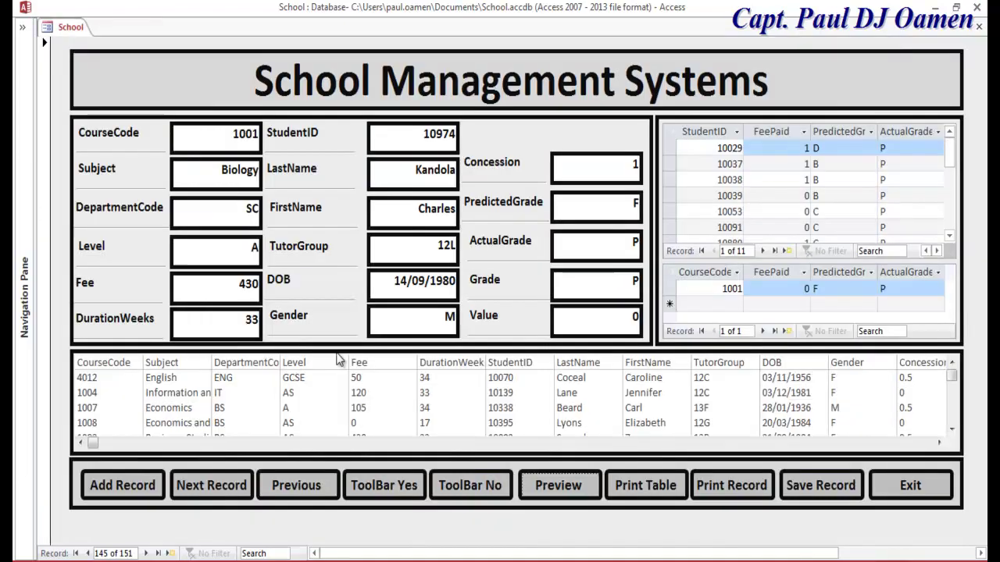
Step: Print the whole StudentC table to the CutePDF Writer printer and collapse the Navigation Pane
click(648, 485)
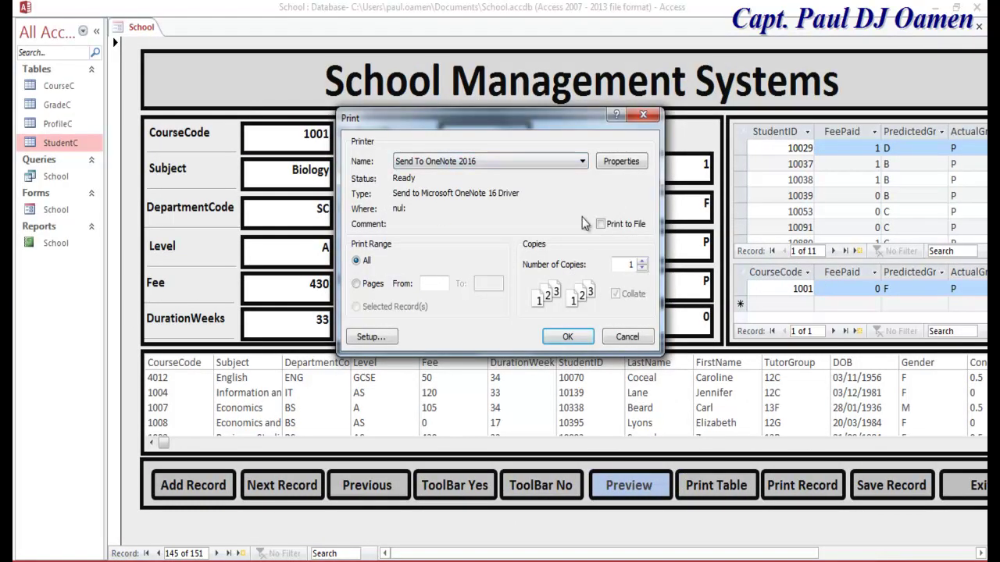
click(583, 162)
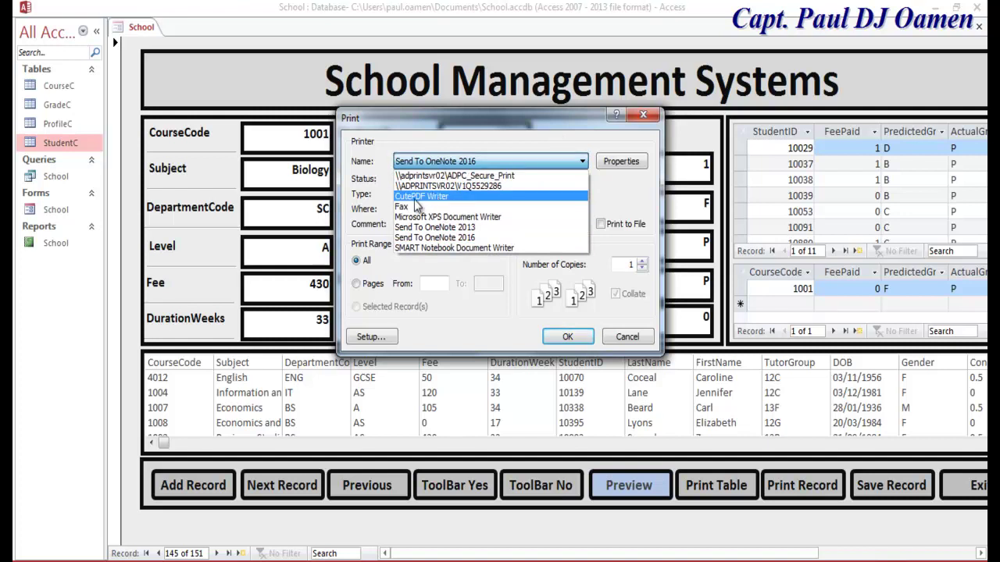
click(414, 200)
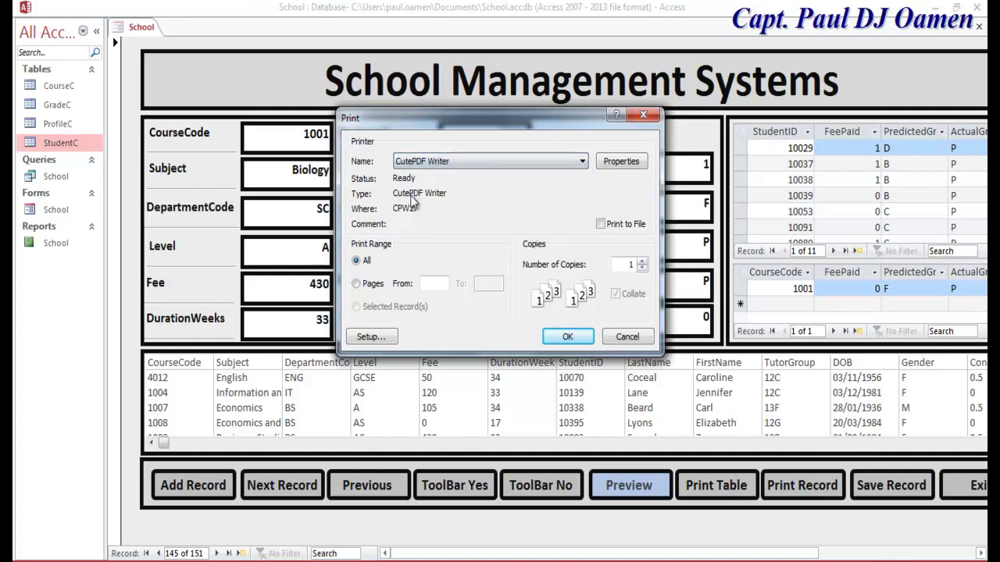
click(568, 336)
click(96, 31)
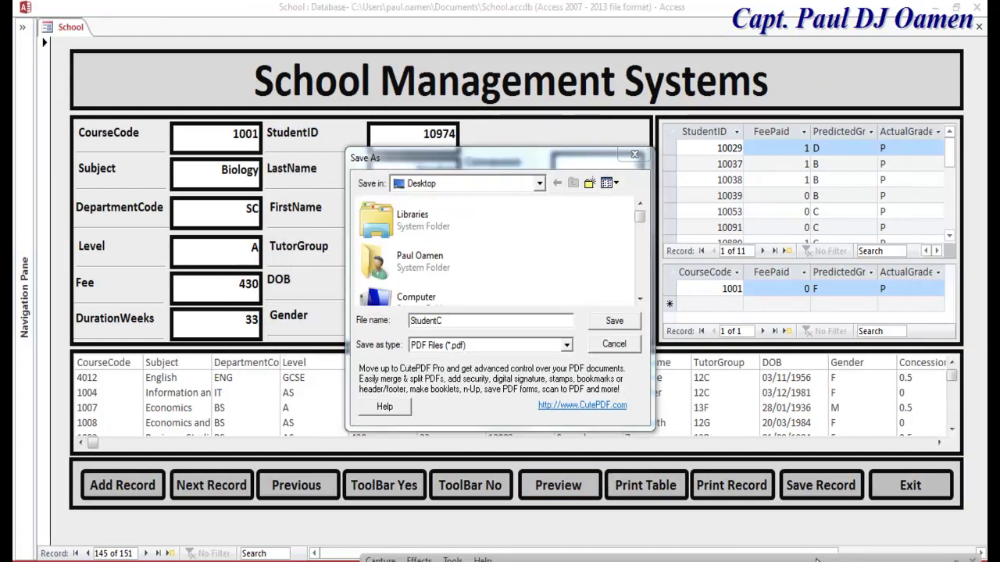
Step: Save the printed table to the Desktop as a PDF named StudentRecord
click(446, 320)
drag(437, 320, 480, 327)
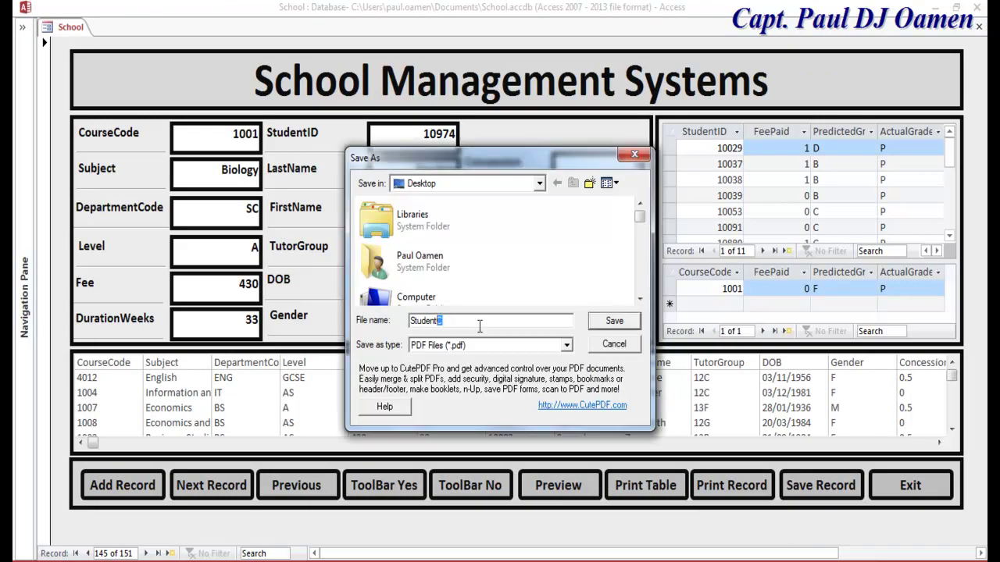
text(Record)
click(621, 317)
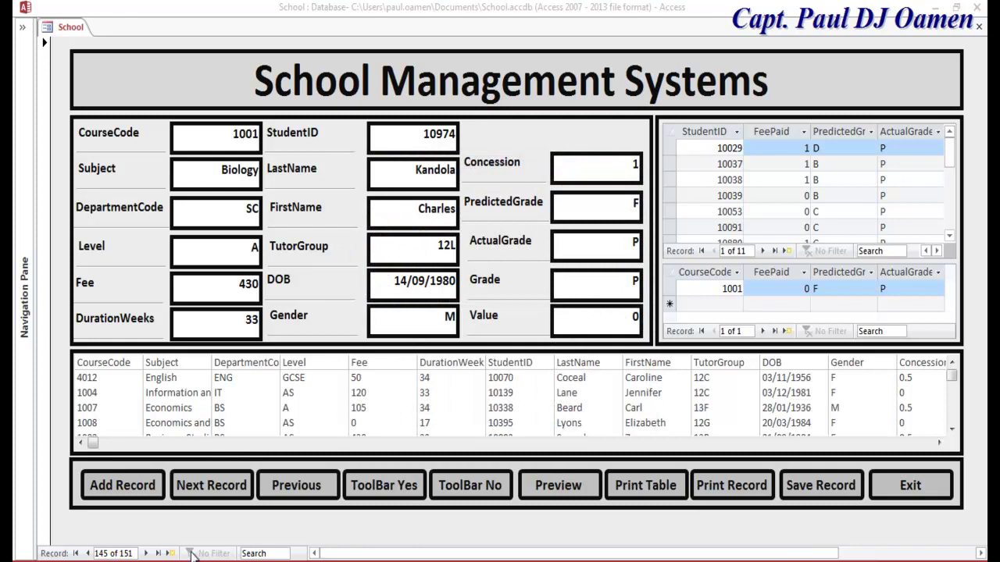
Step: Open StudentRecord from the Desktop folder in Acrobat Reader, look through the student table, and close the PDF
key(alt+Tab)
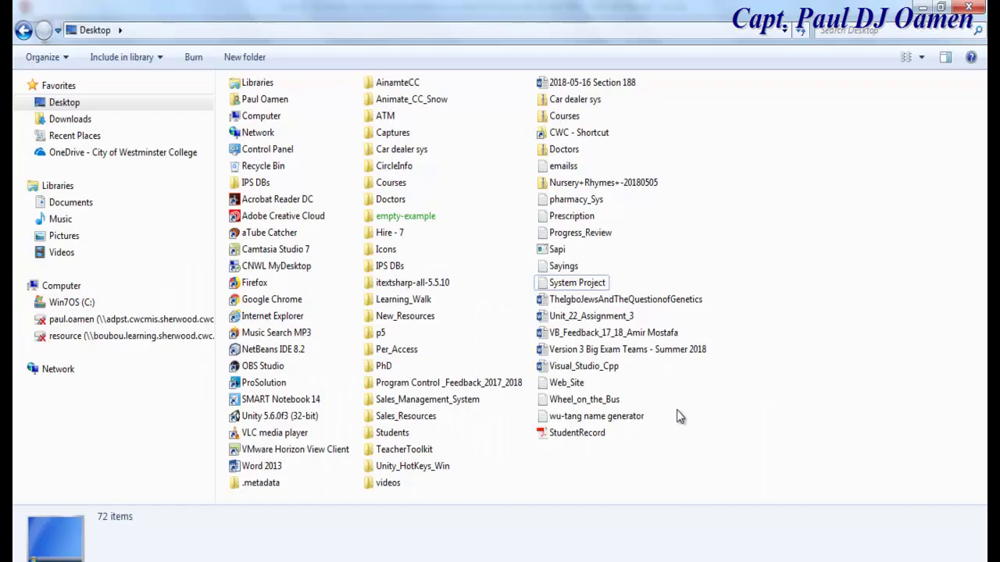
click(577, 435)
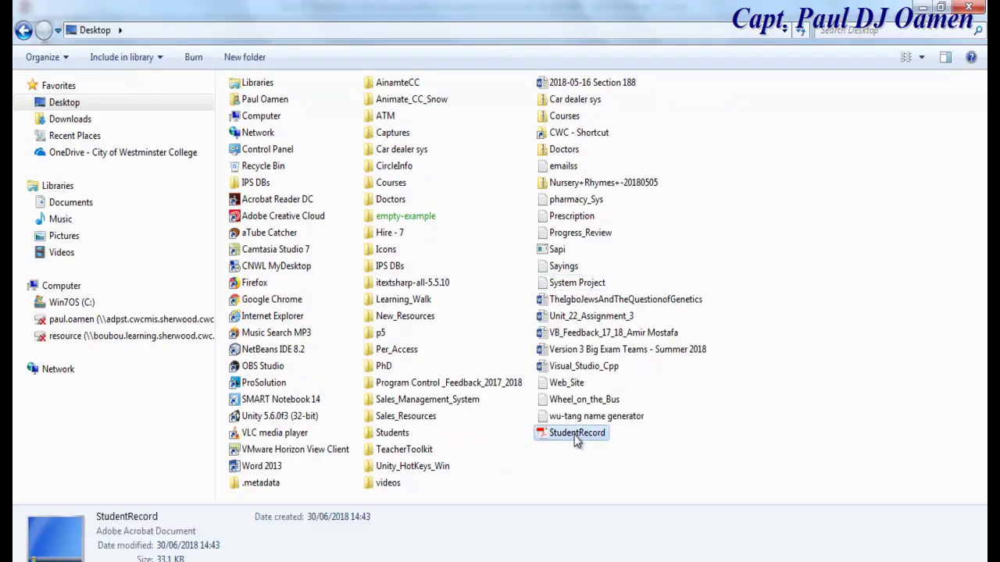
click(923, 8)
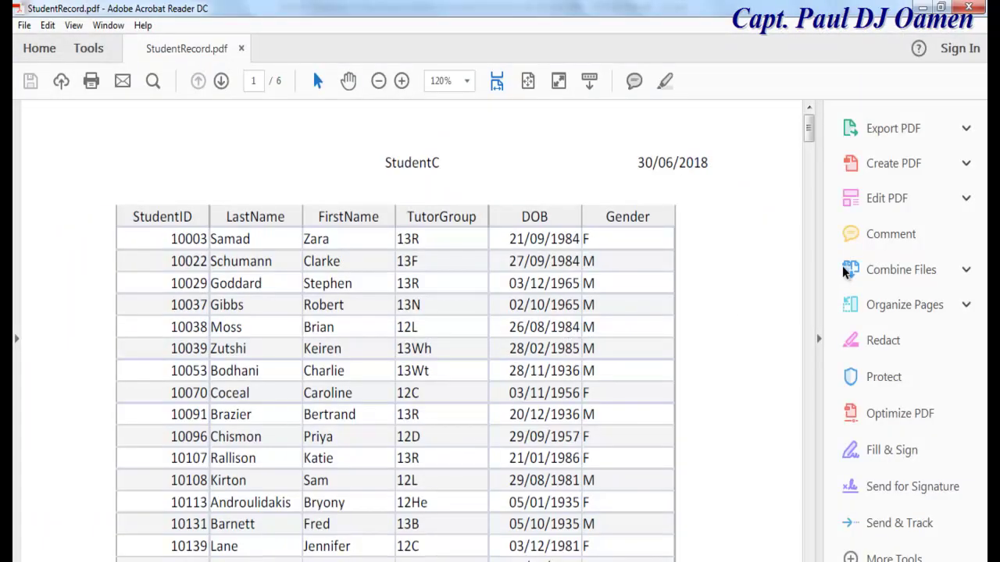
drag(810, 129, 837, 147)
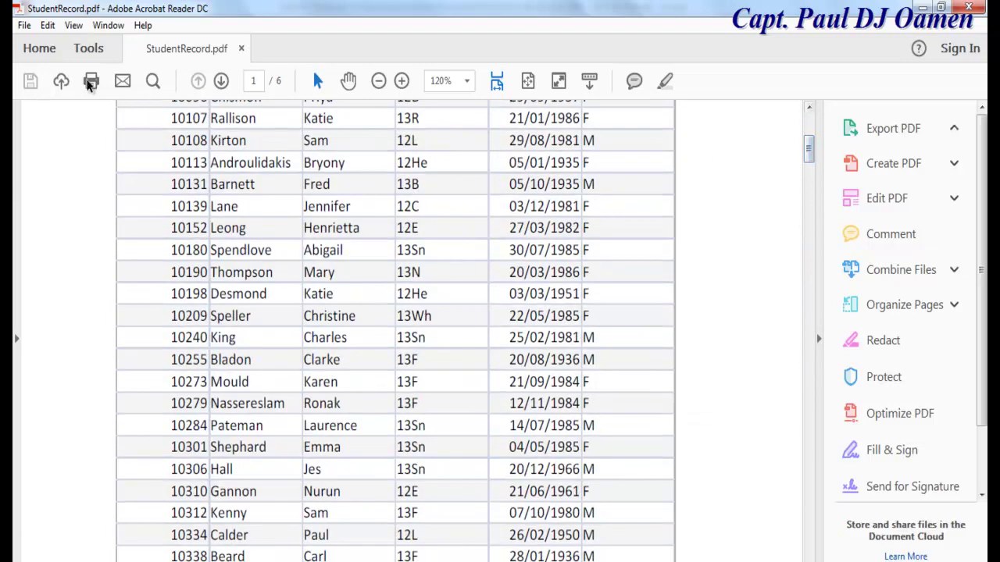
click(969, 7)
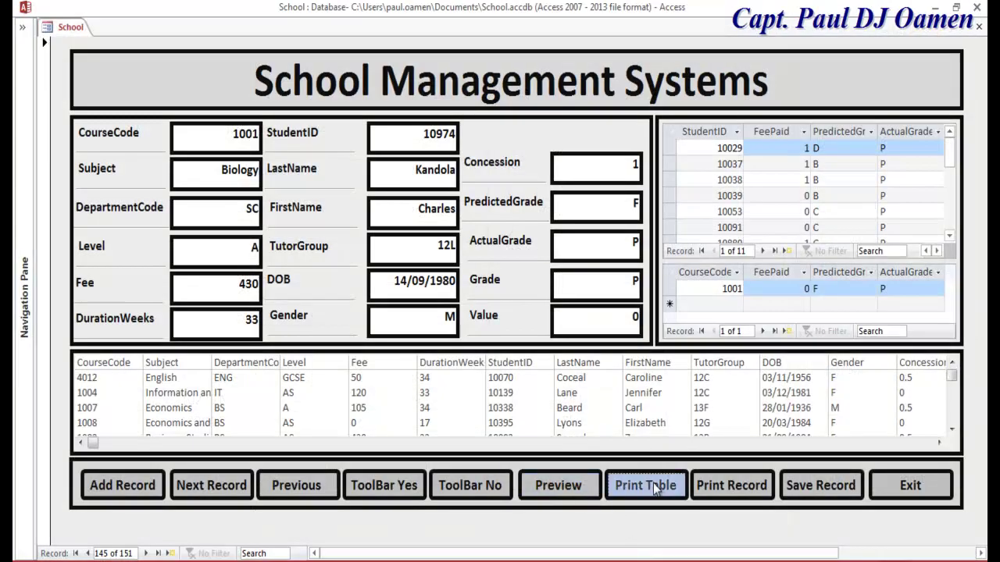
Step: Print the School form's records with the form's own print command and save the current record
click(676, 487)
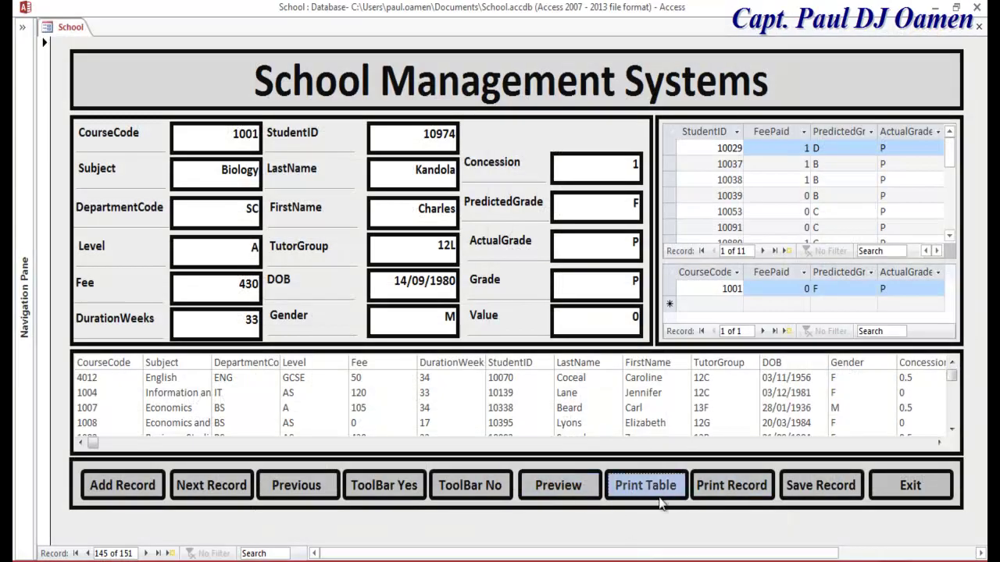
click(733, 488)
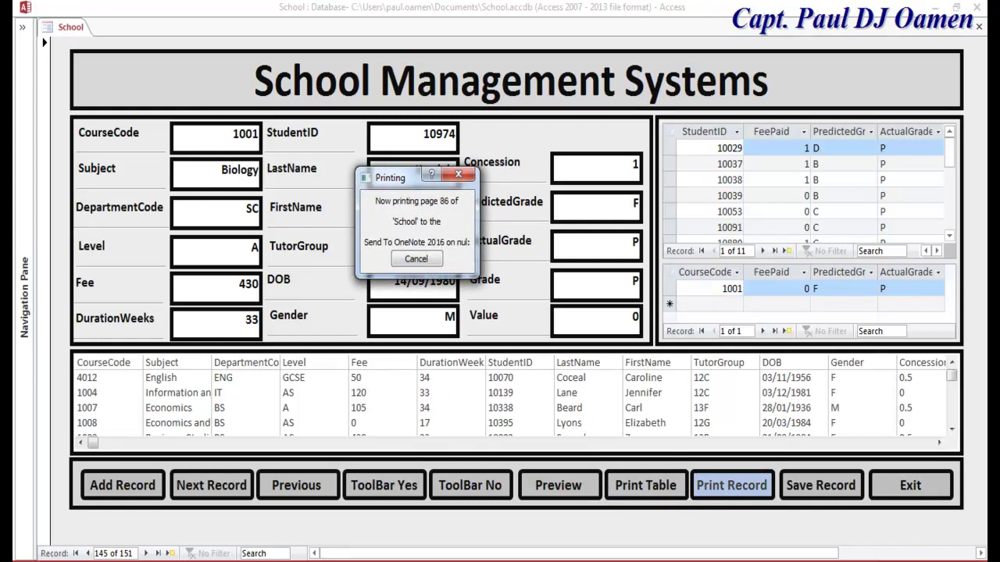
click(816, 494)
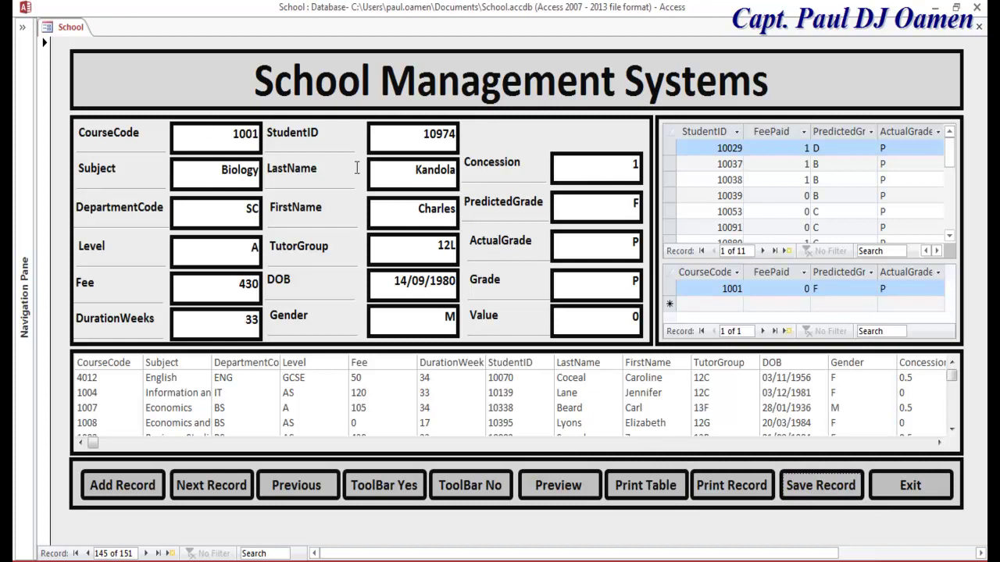
Step: Request to exit the School form, but decline the exit confirmation
click(896, 492)
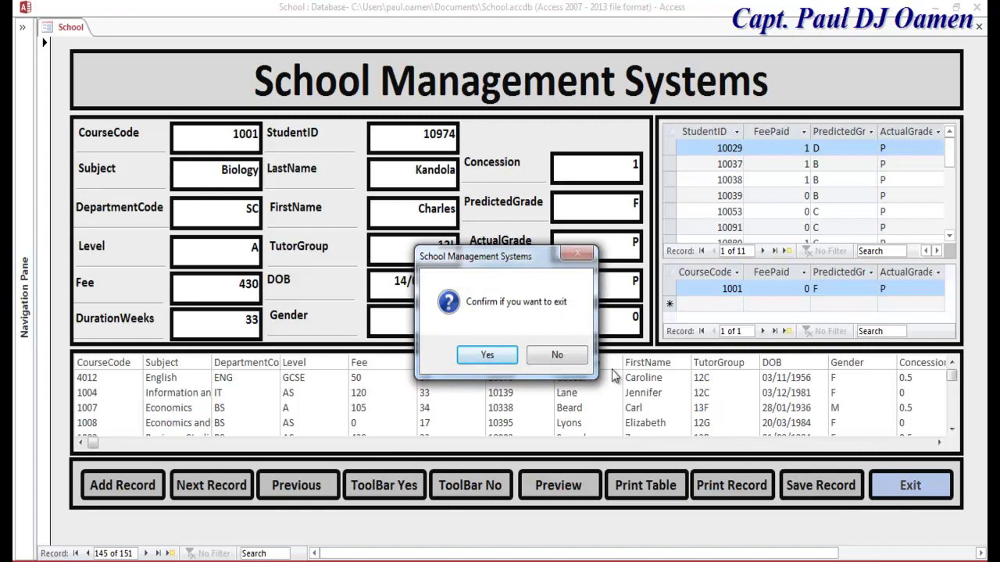
click(557, 355)
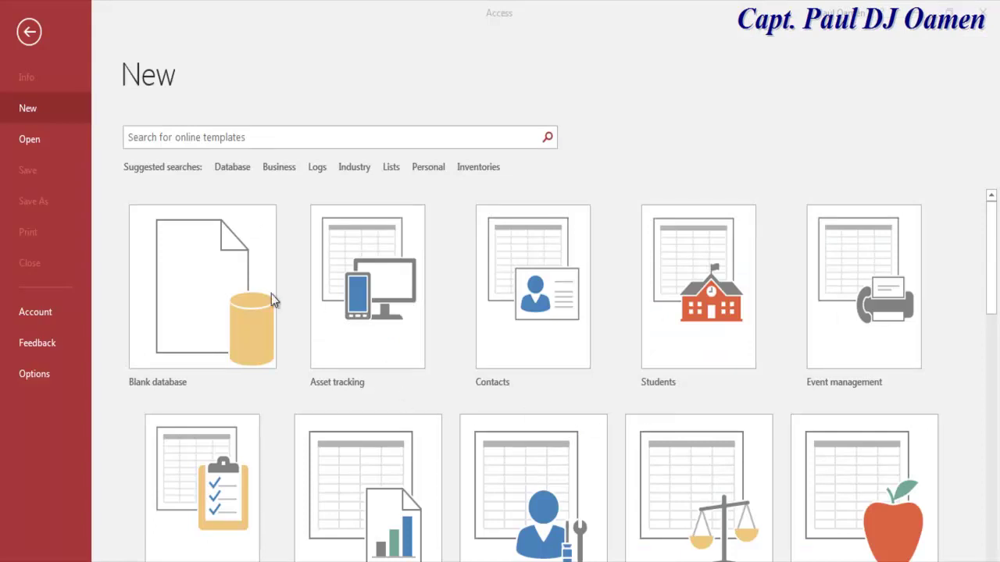
Step: Create a blank database named School and close its default empty table
click(197, 291)
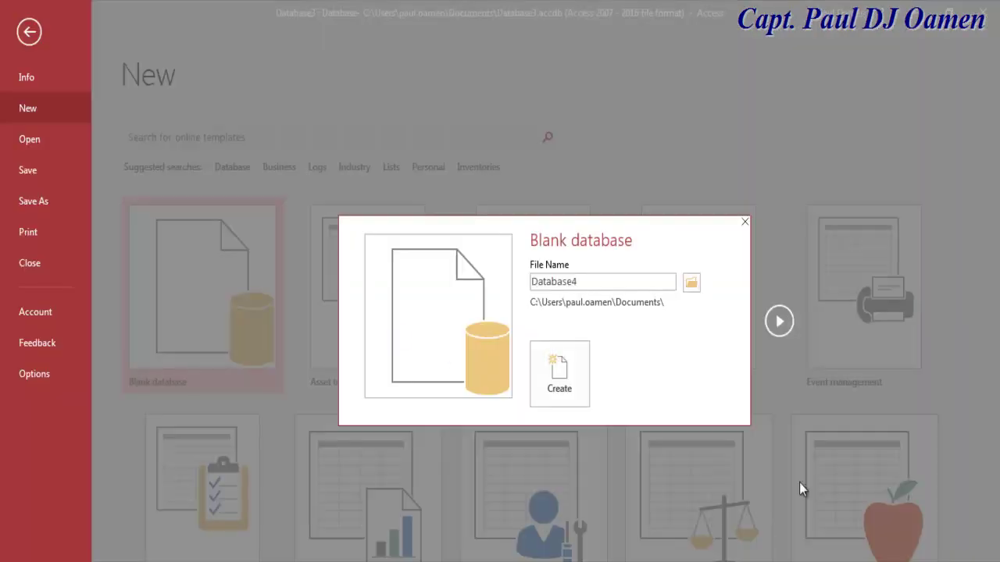
double_click(582, 280)
key(shift+Left)
drag(582, 281, 600, 287)
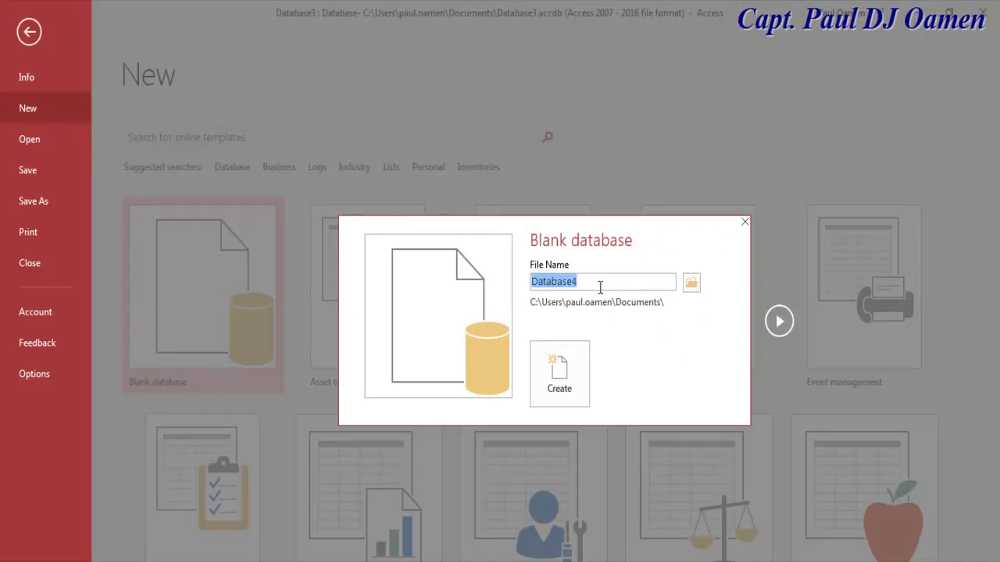
text(School)
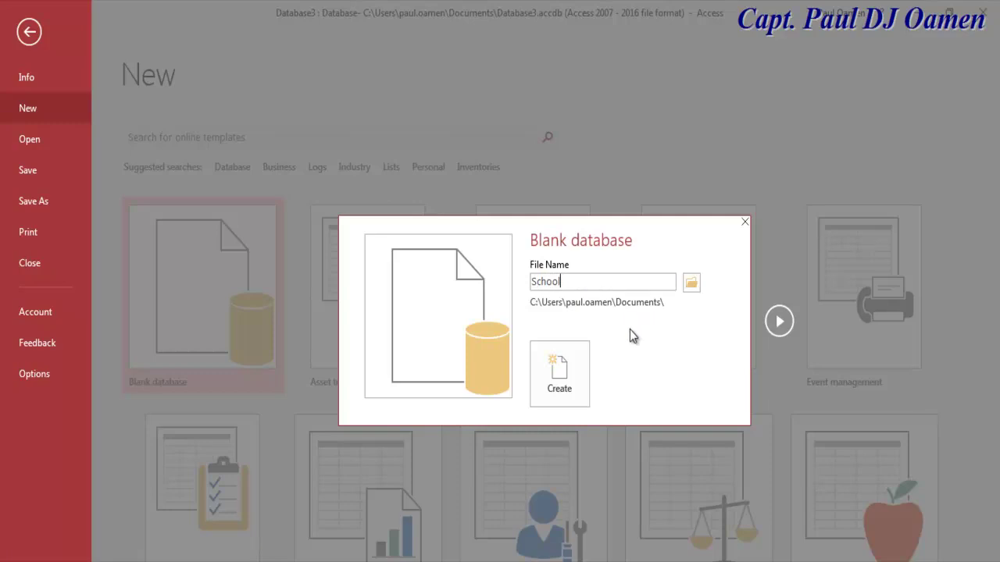
click(560, 379)
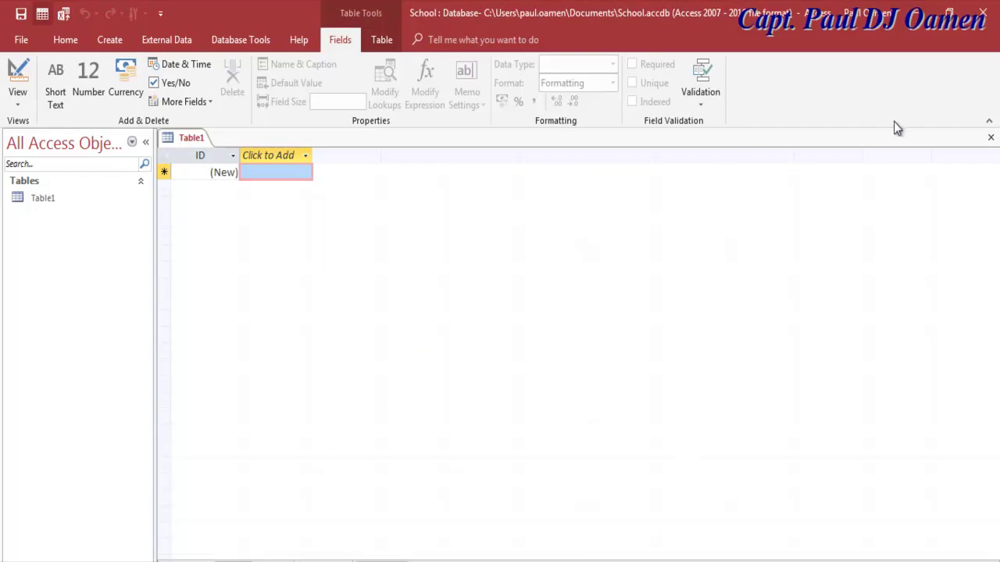
click(990, 141)
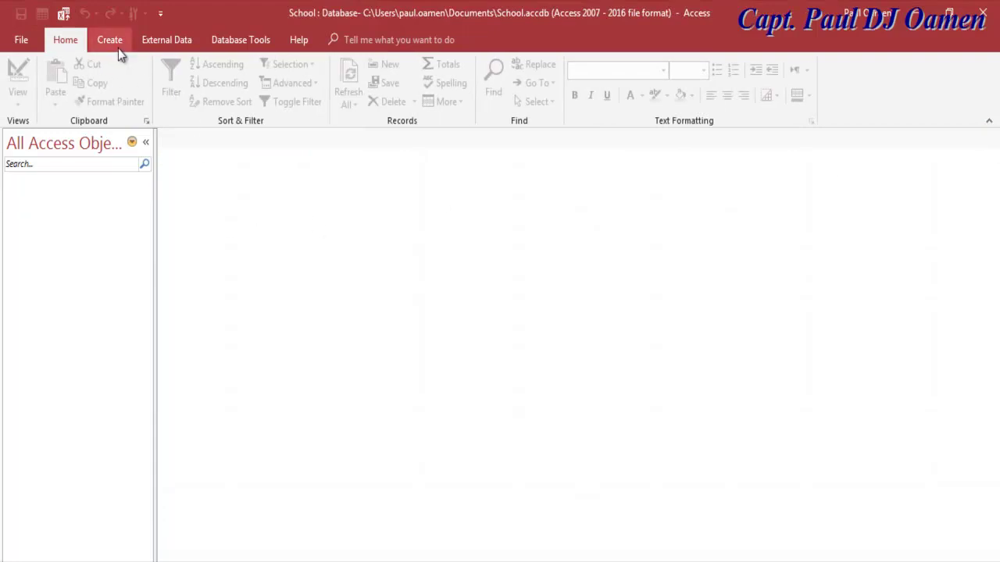
Step: Open the CourseC, GradeC, ProfileC and StudentC text files from the Courses folder to examine their fields and records
click(166, 43)
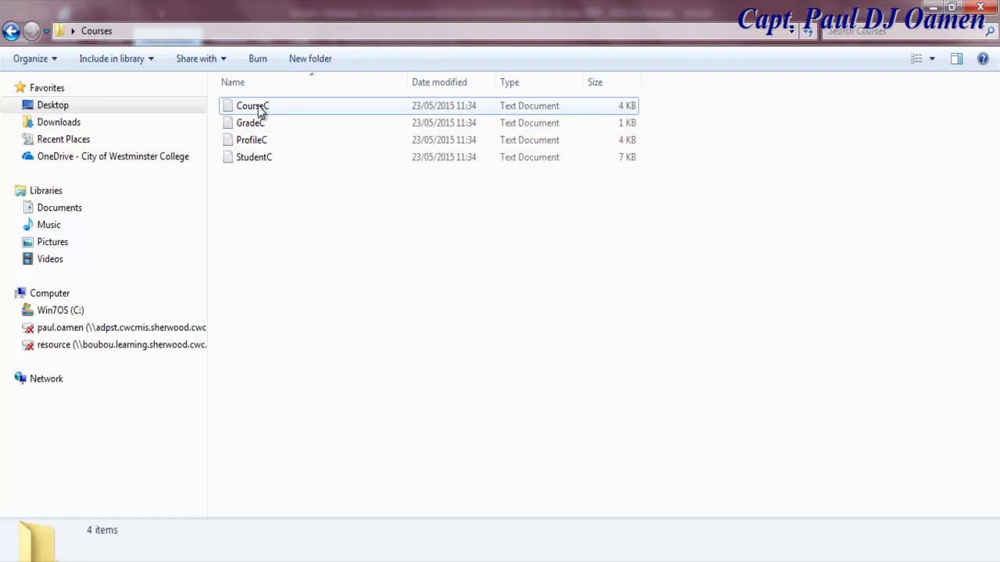
double_click(257, 107)
drag(422, 403, 563, 305)
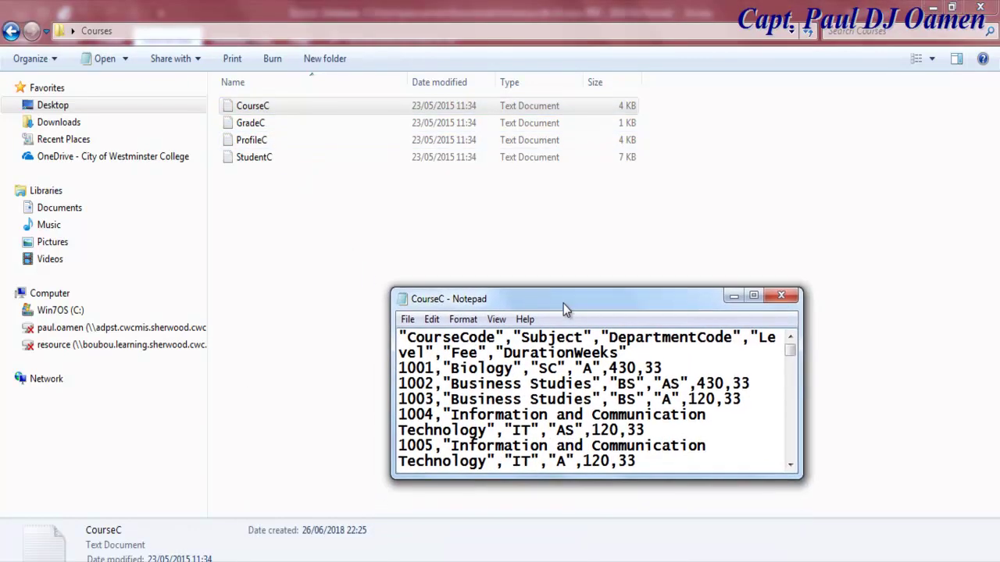
double_click(252, 124)
drag(423, 396, 465, 319)
click(255, 145)
double_click(254, 145)
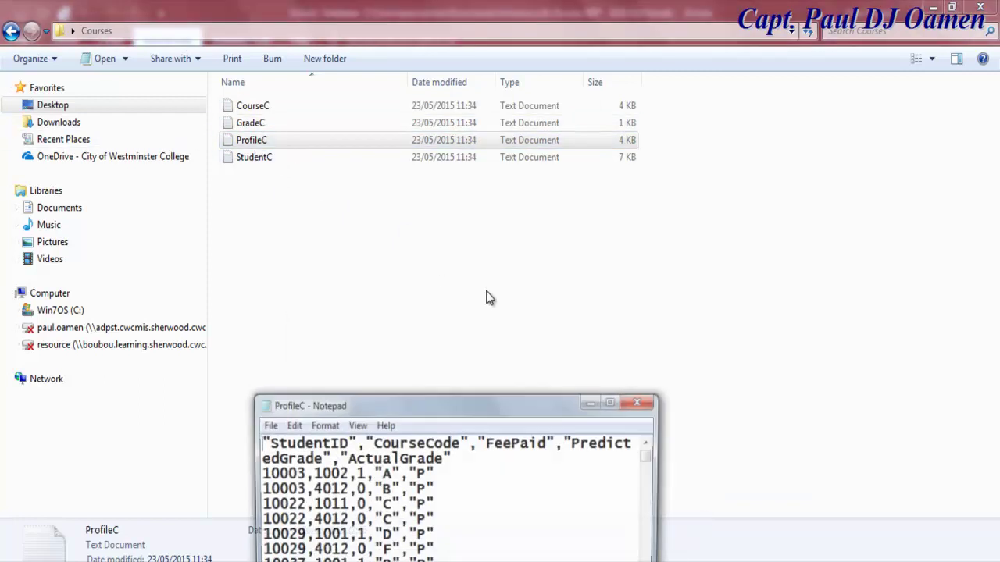
double_click(256, 158)
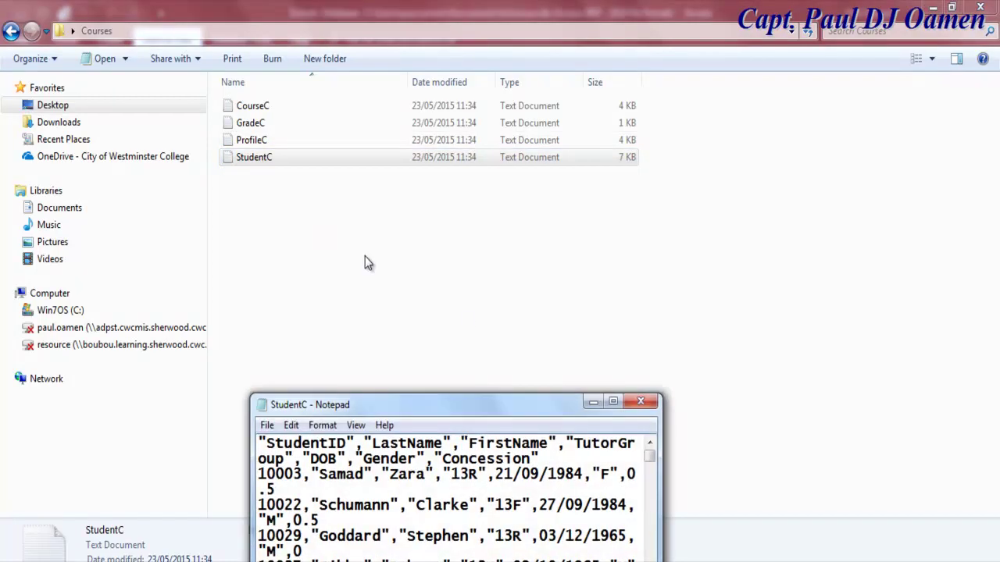
Step: Close the opened text files and minimise the Courses folder to return to the School database in Access
click(644, 403)
drag(274, 294, 261, 110)
drag(306, 286, 264, 113)
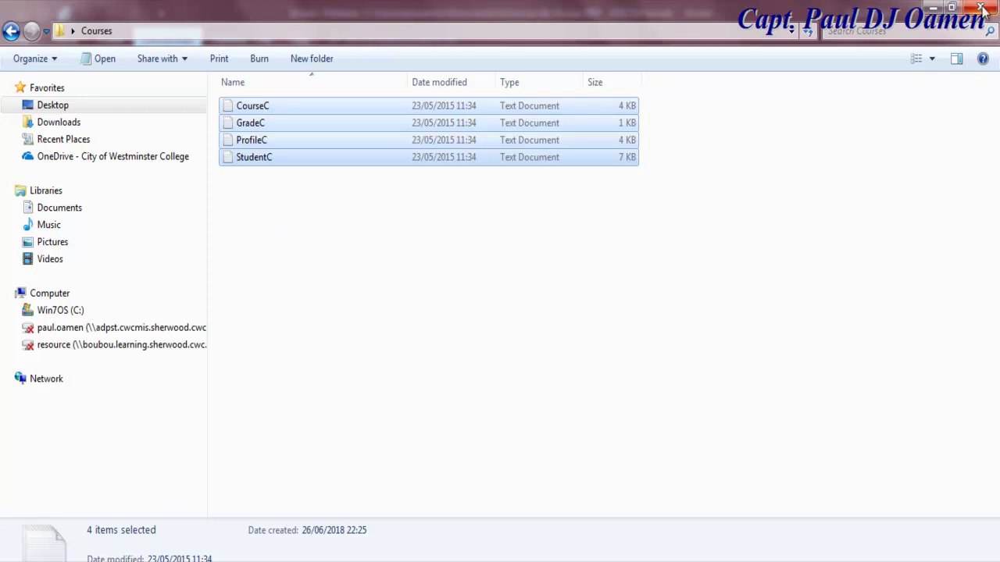
click(928, 8)
click(639, 401)
click(682, 321)
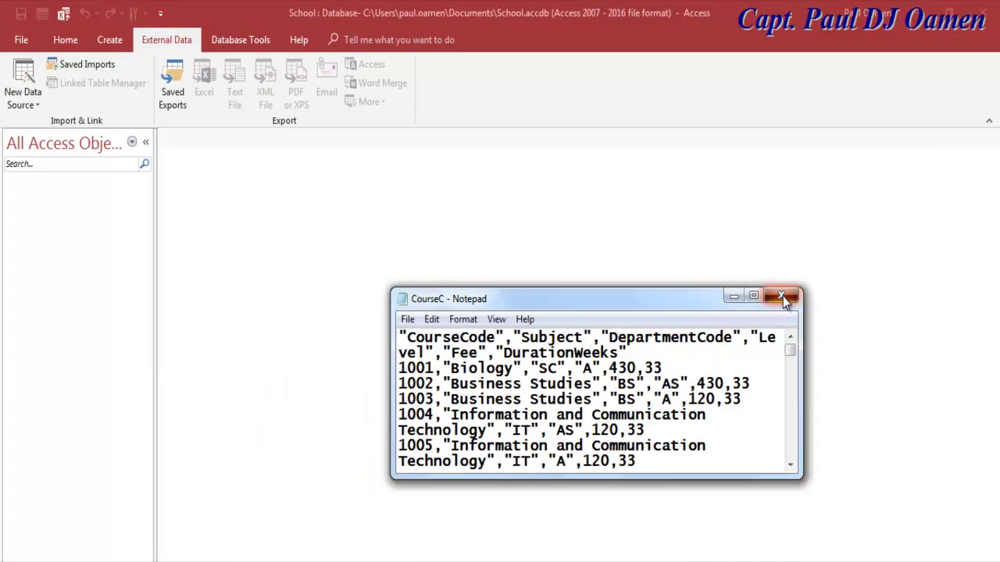
click(781, 295)
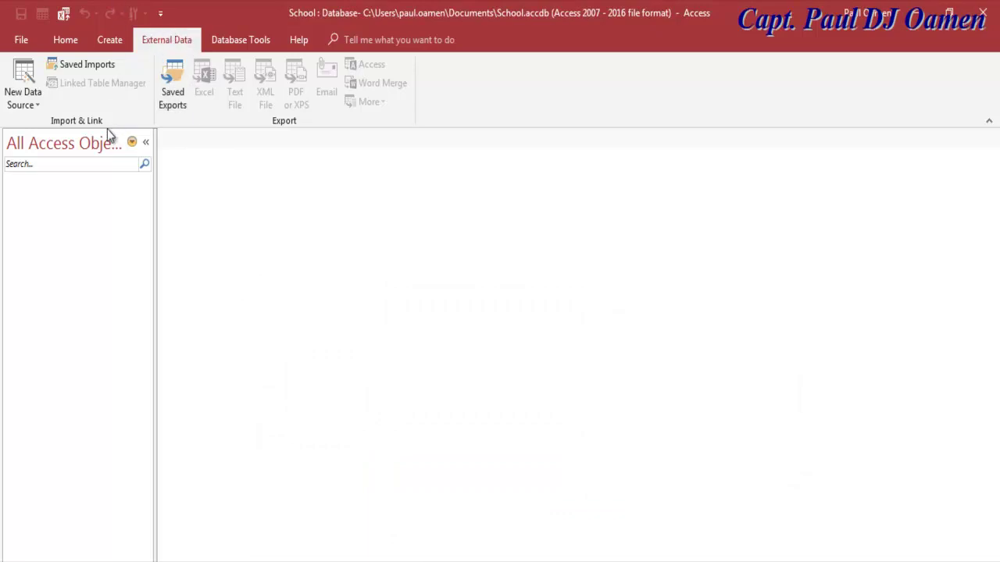
Step: Start a text file import into a new table with CourseC from the Desktop's Courses folder as the source
click(34, 106)
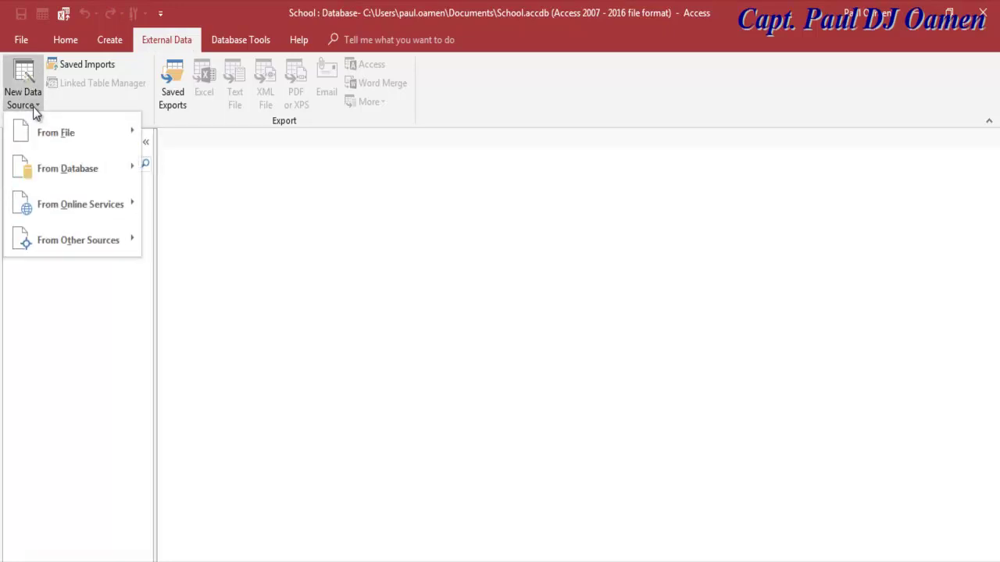
mouse_move(43, 134)
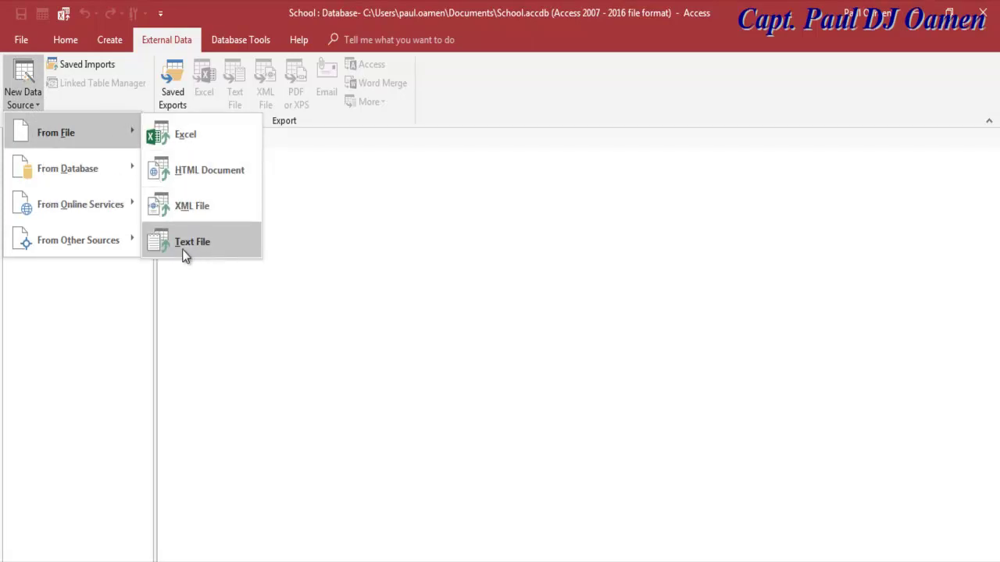
click(203, 254)
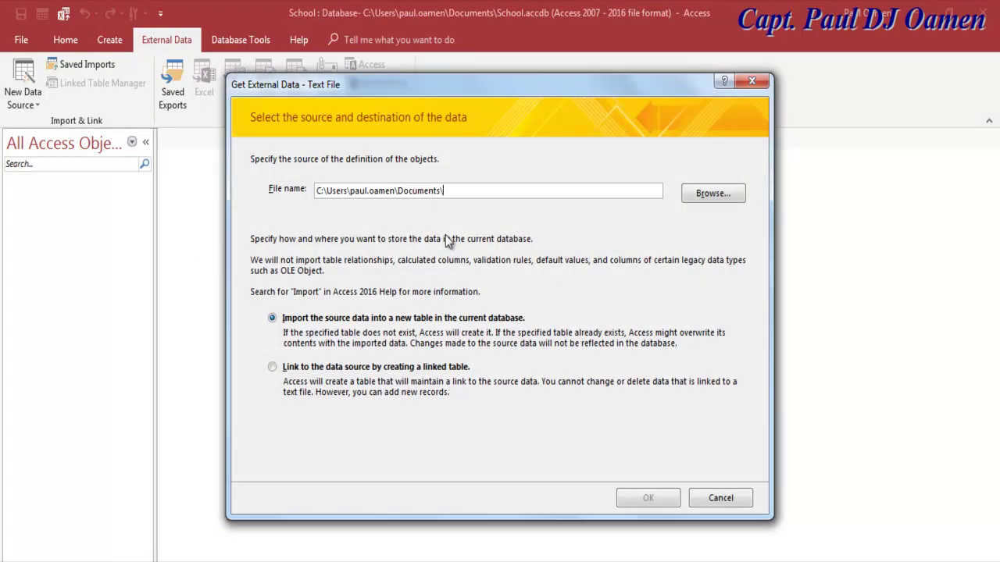
click(711, 195)
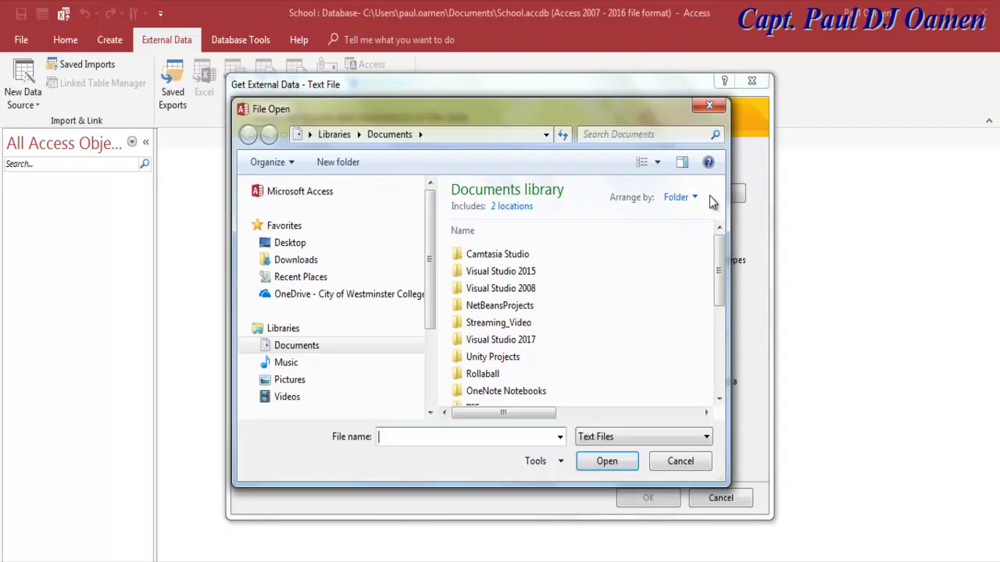
click(328, 243)
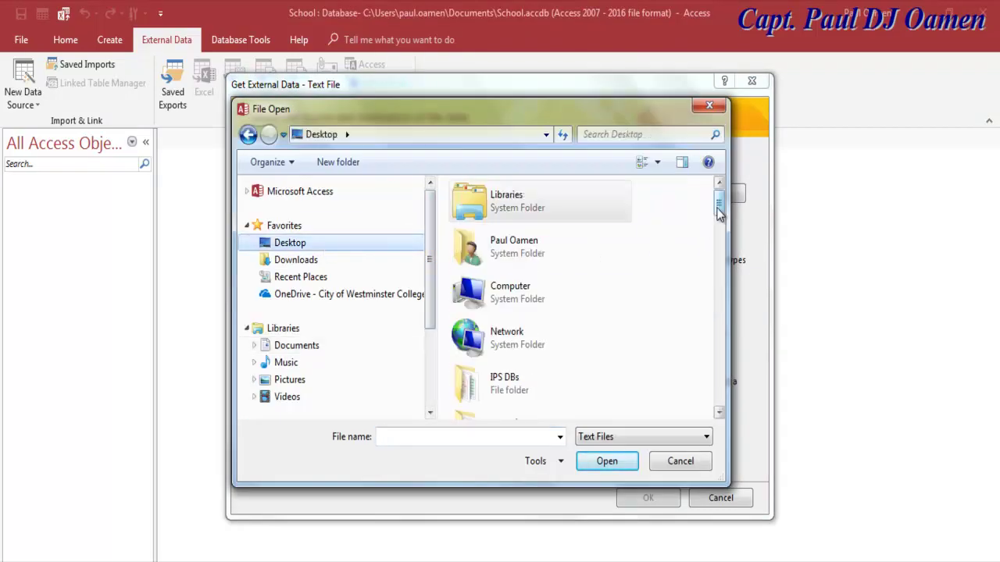
drag(719, 211, 718, 263)
double_click(495, 267)
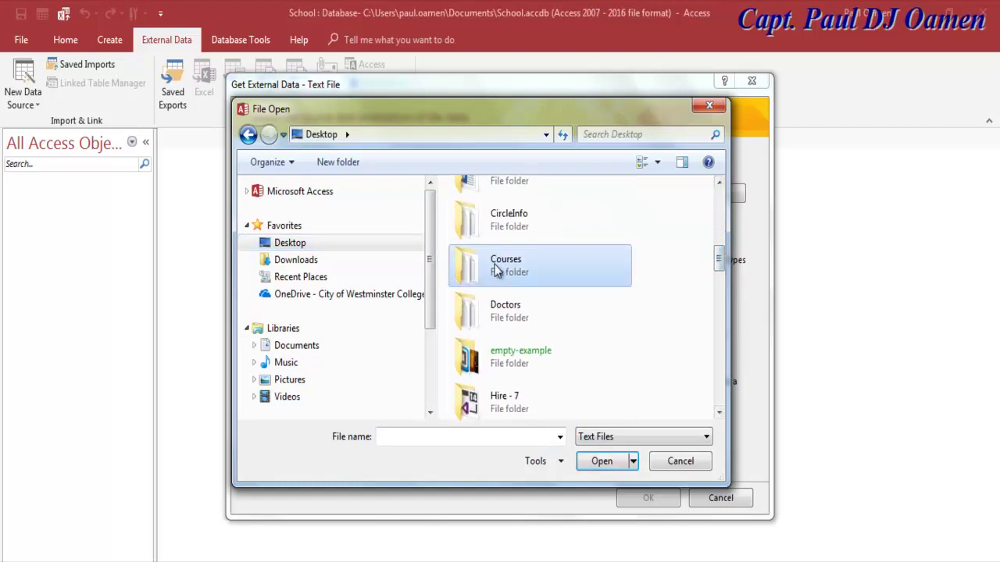
click(487, 214)
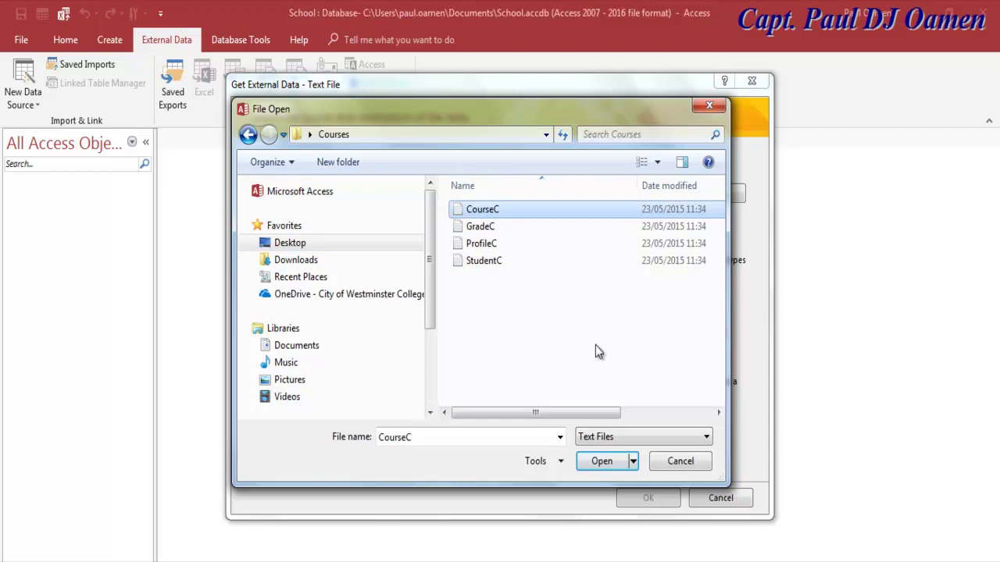
click(603, 462)
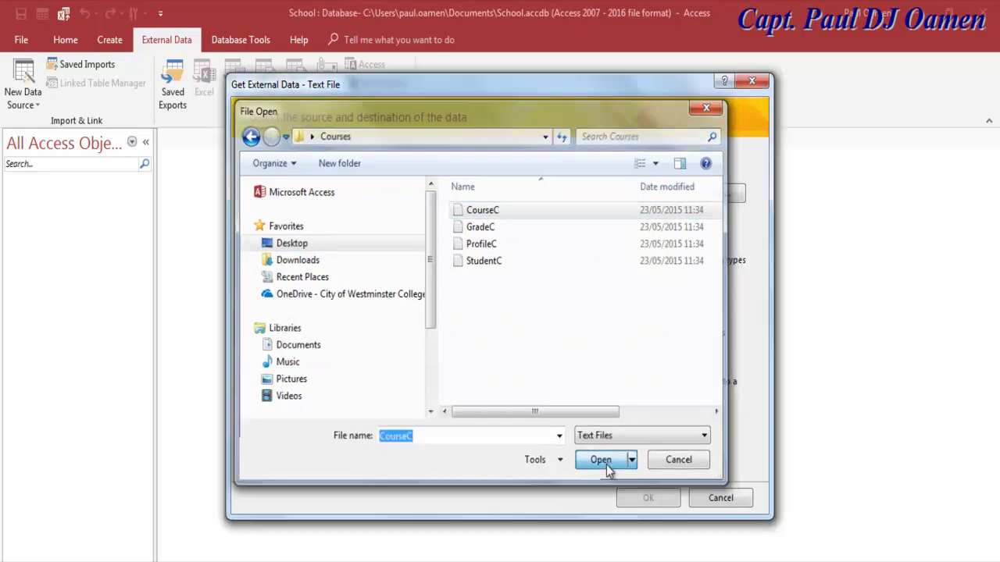
click(664, 501)
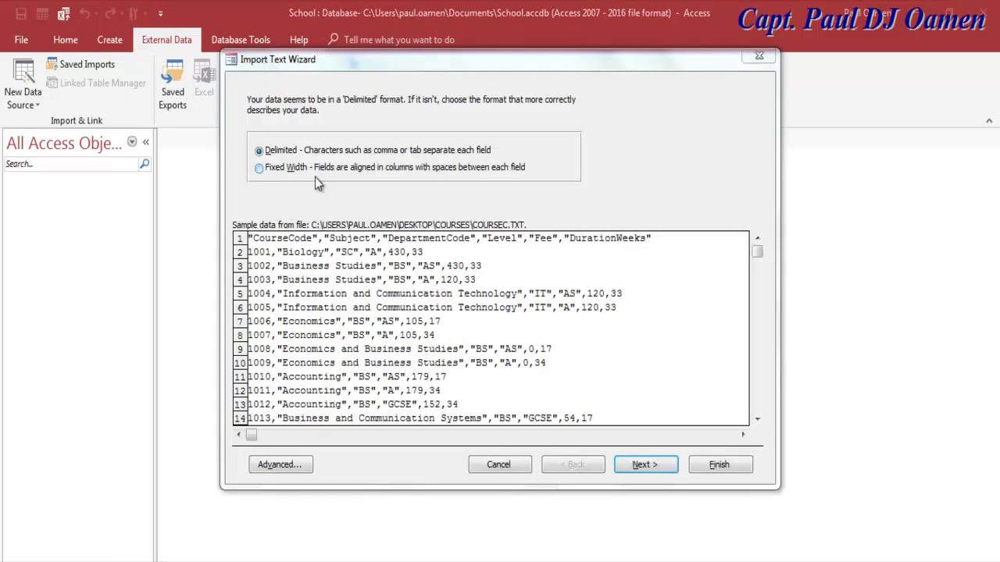
Step: Keep the import format as comma-delimited and treat the first row as field names
drag(369, 63, 369, 89)
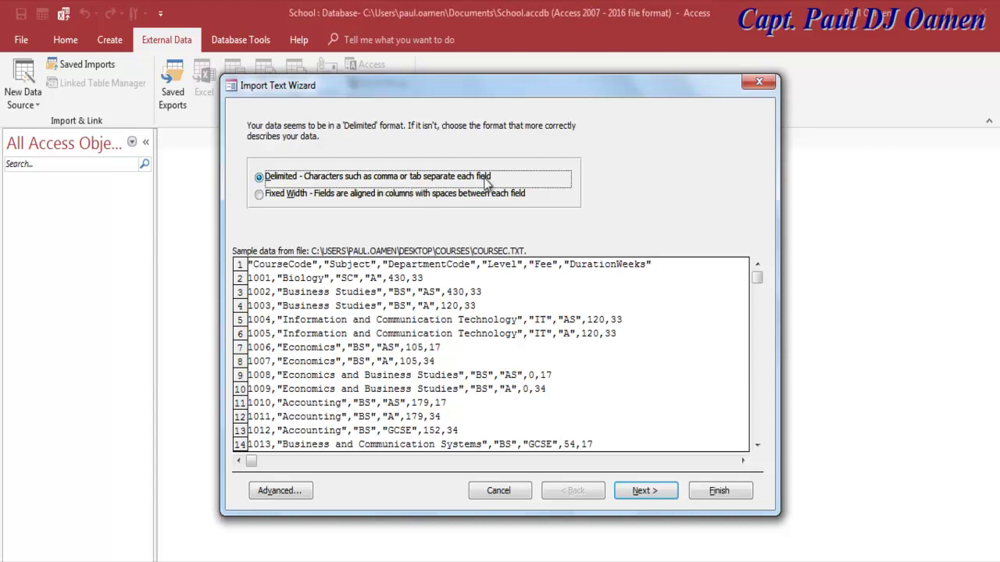
click(658, 491)
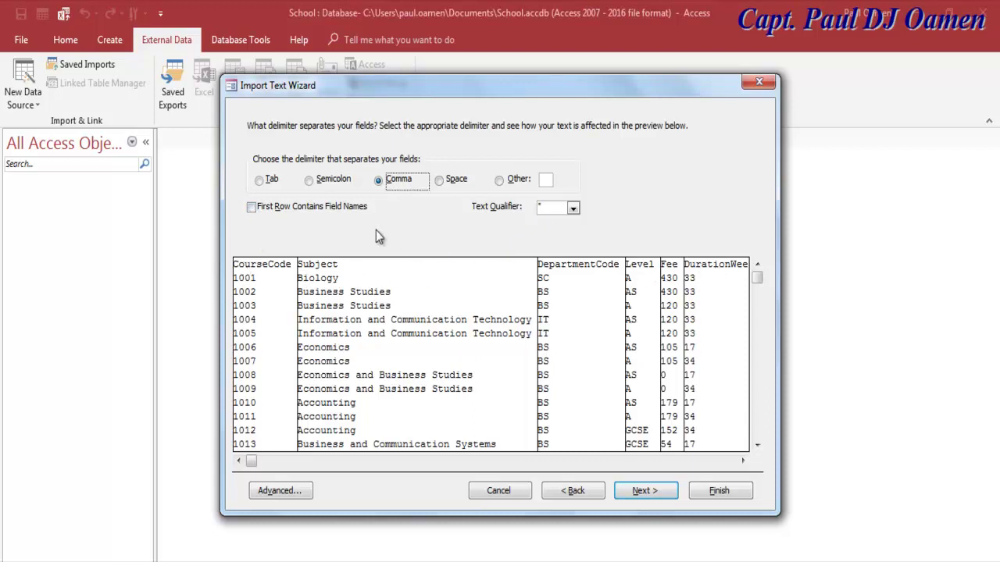
click(251, 207)
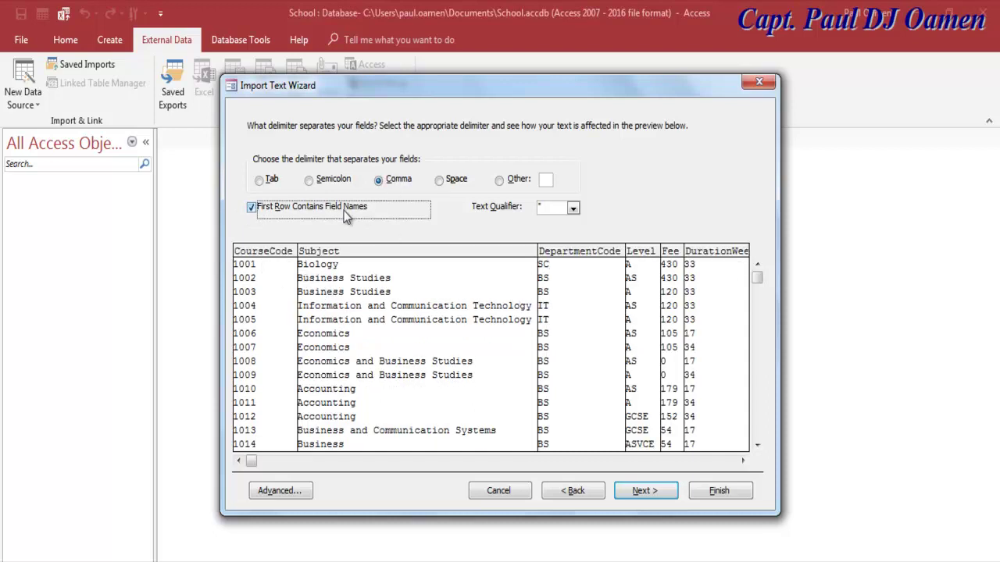
click(645, 490)
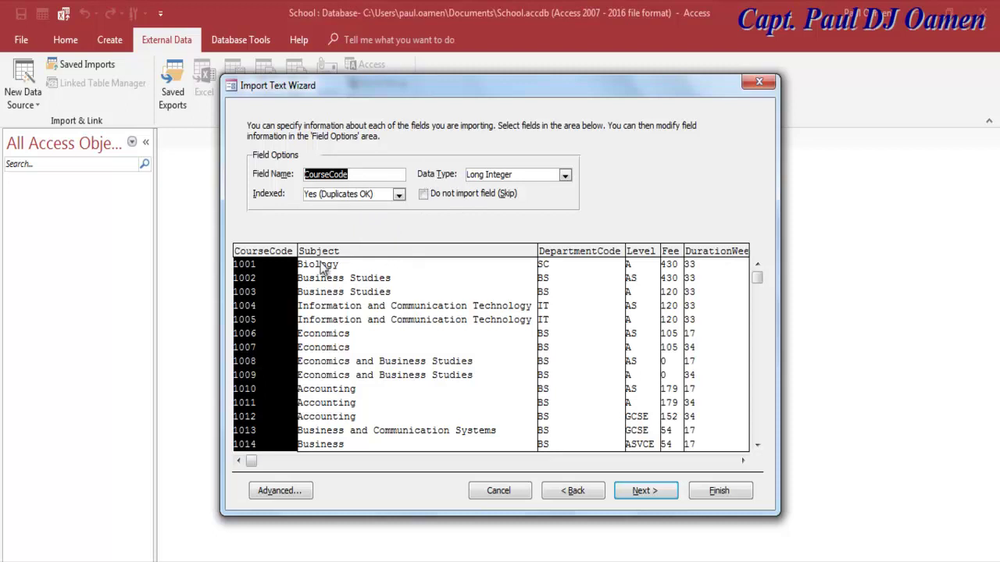
Step: Examine the import field options of Subject, DepartmentCode, Level, Fee, DurationWeeks and CourseCode
click(362, 260)
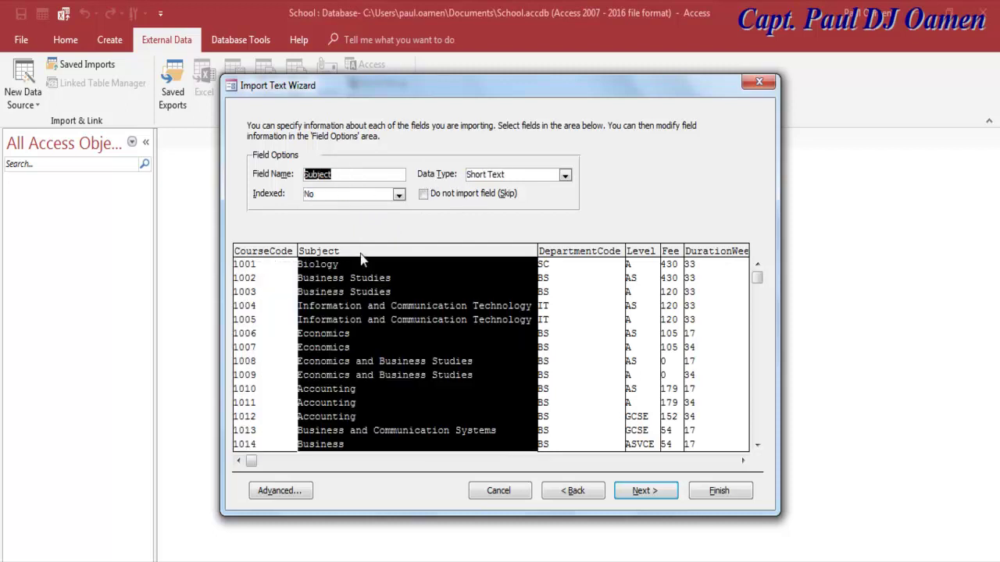
click(561, 255)
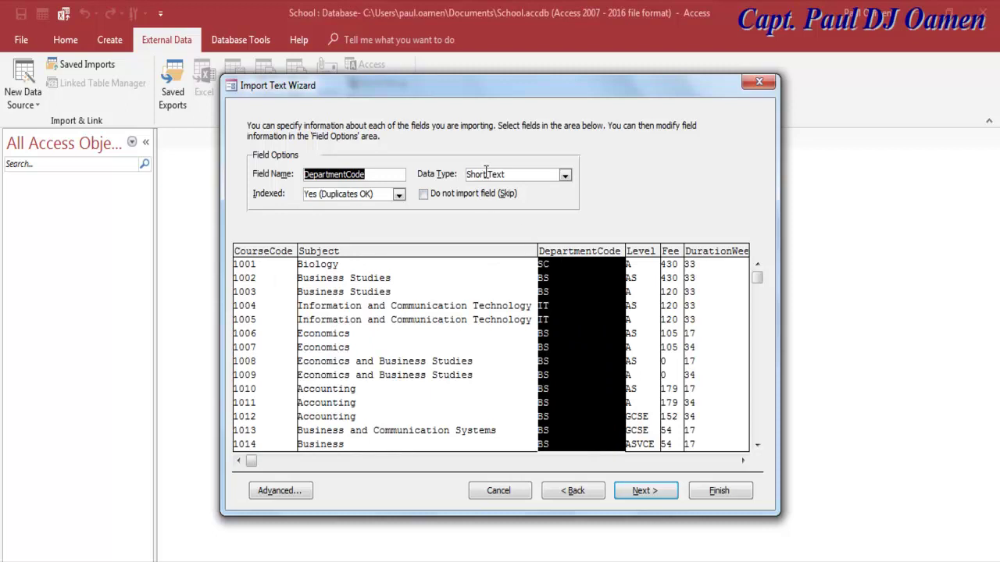
click(637, 255)
click(670, 254)
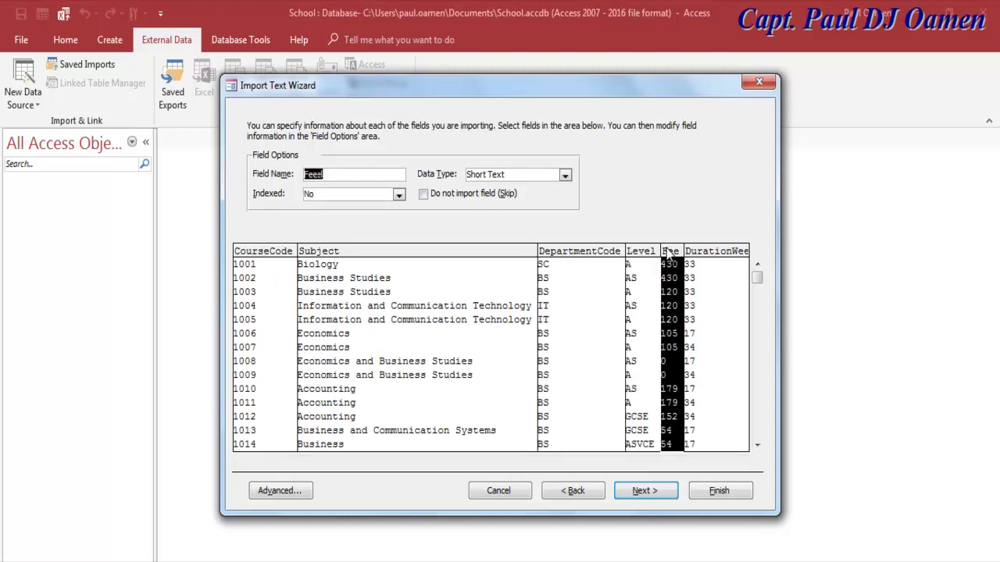
click(702, 256)
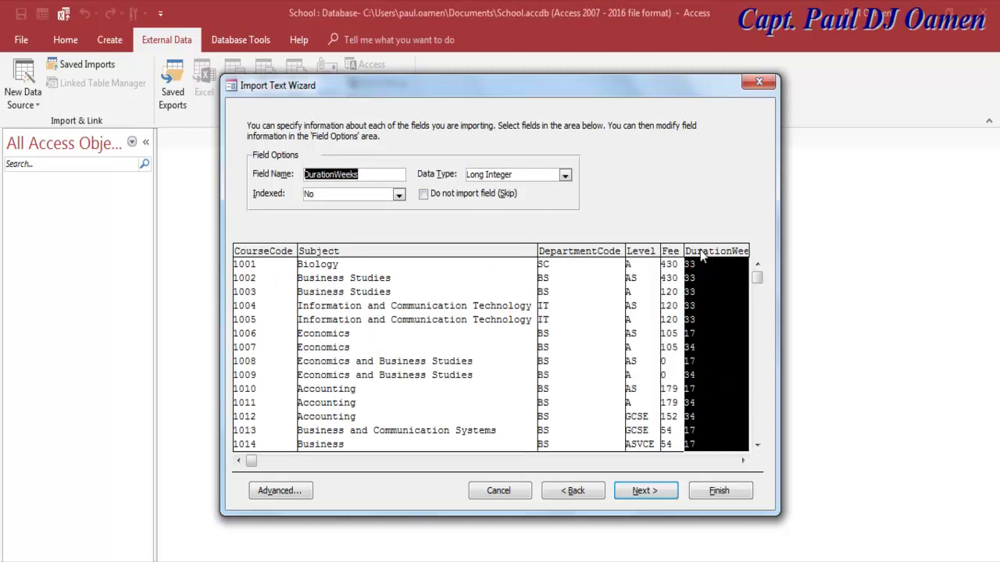
click(257, 256)
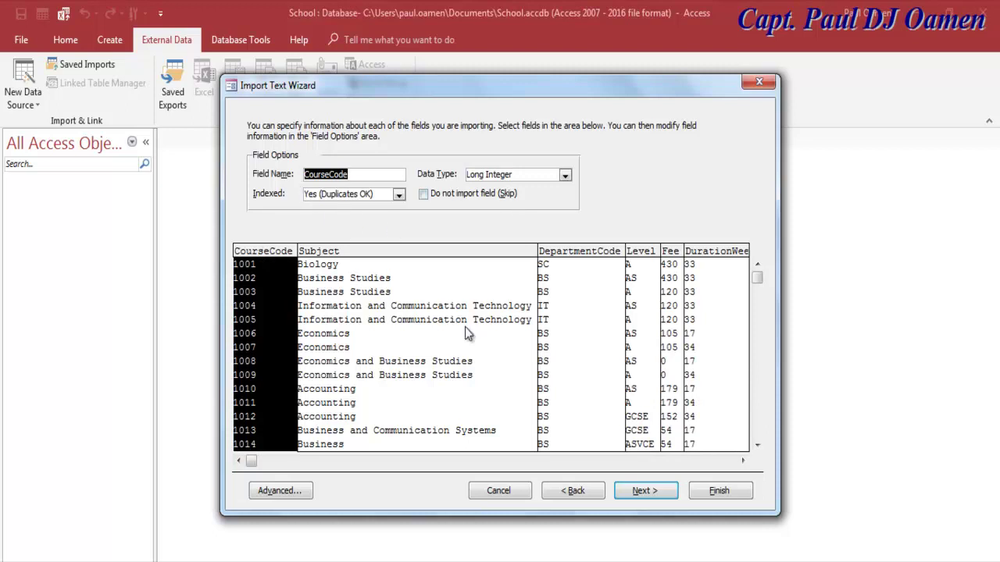
Step: Choose CourseCode as the primary key and finish the import into a table named CourseC without saving the import steps
click(654, 496)
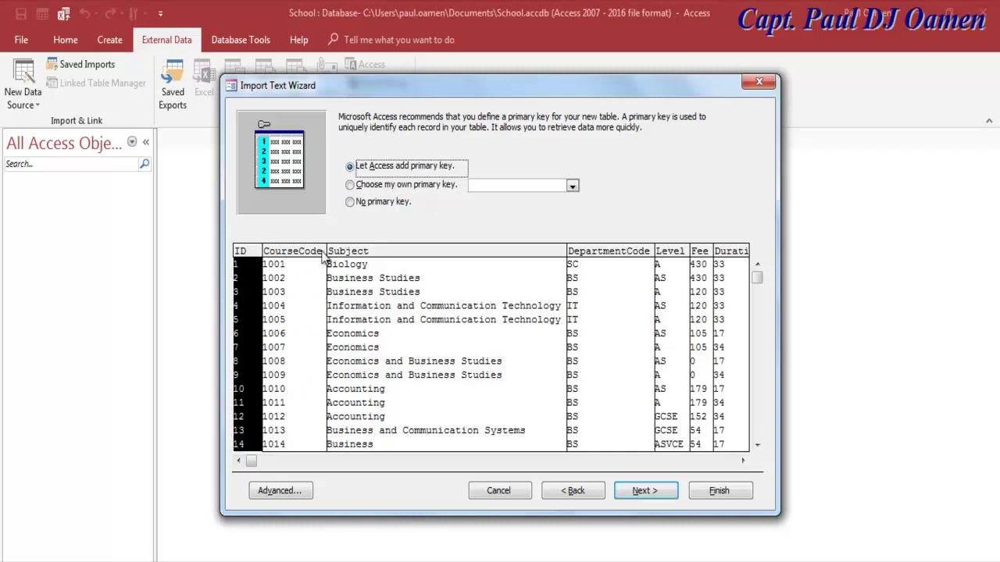
click(350, 186)
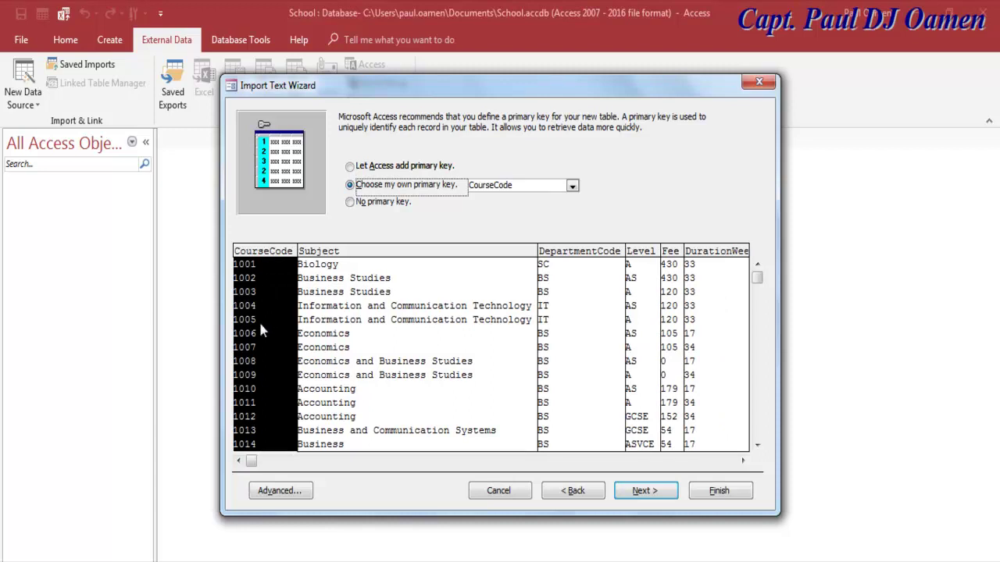
click(641, 491)
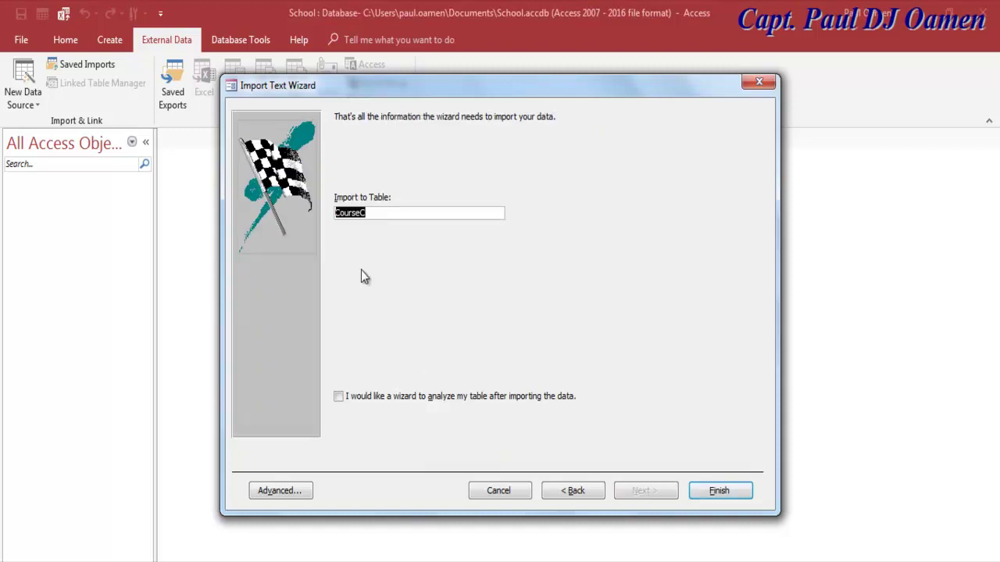
click(377, 214)
click(720, 491)
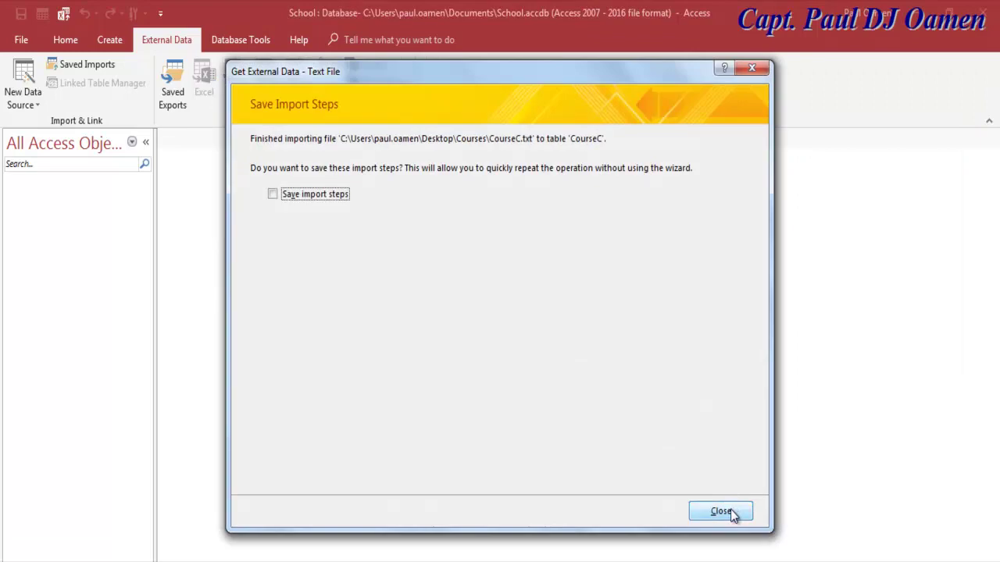
click(730, 511)
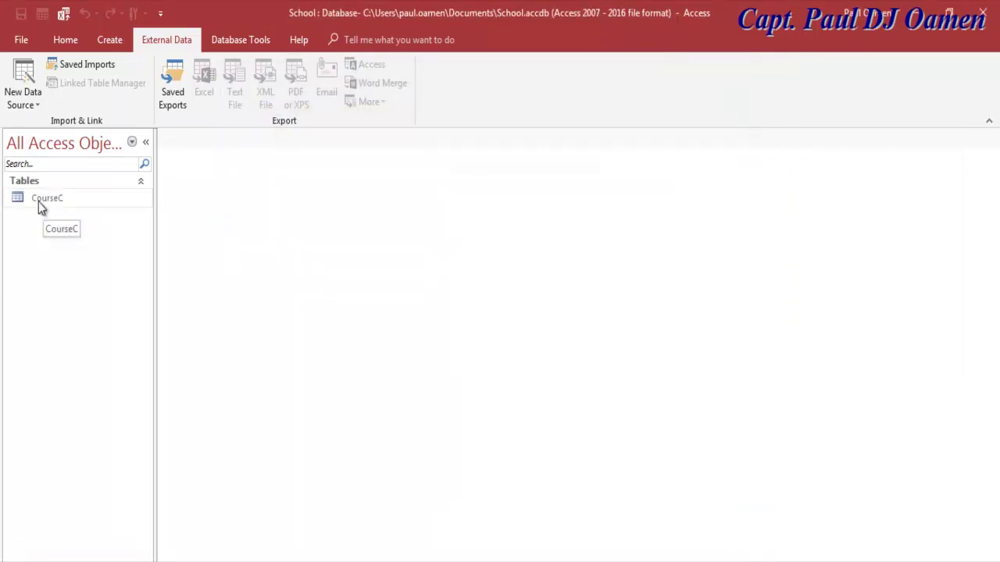
Step: Check the CourseC table's fields in Design View and its records in Datasheet View, and close the table
click(38, 201)
right_click(38, 201)
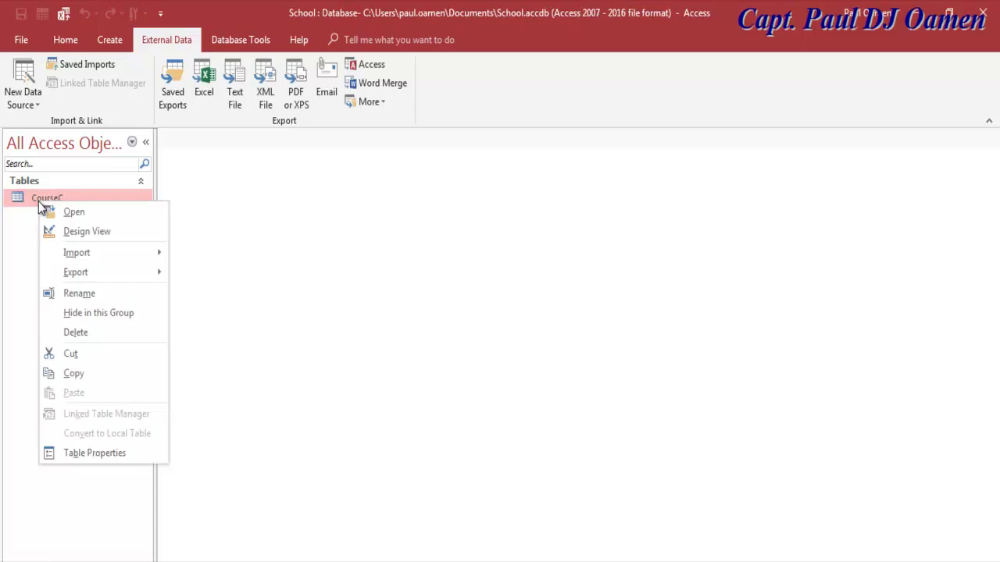
click(81, 231)
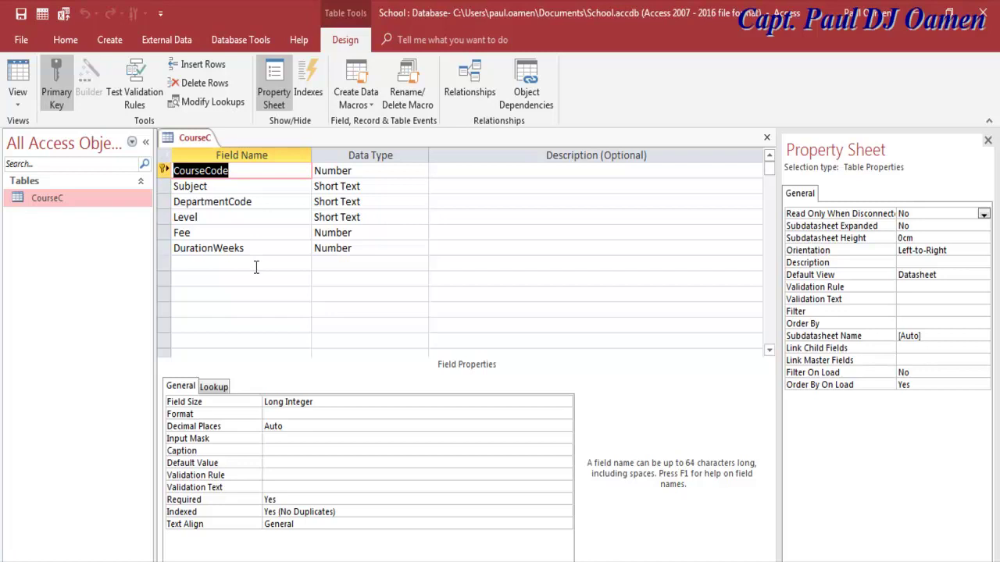
click(18, 106)
click(60, 129)
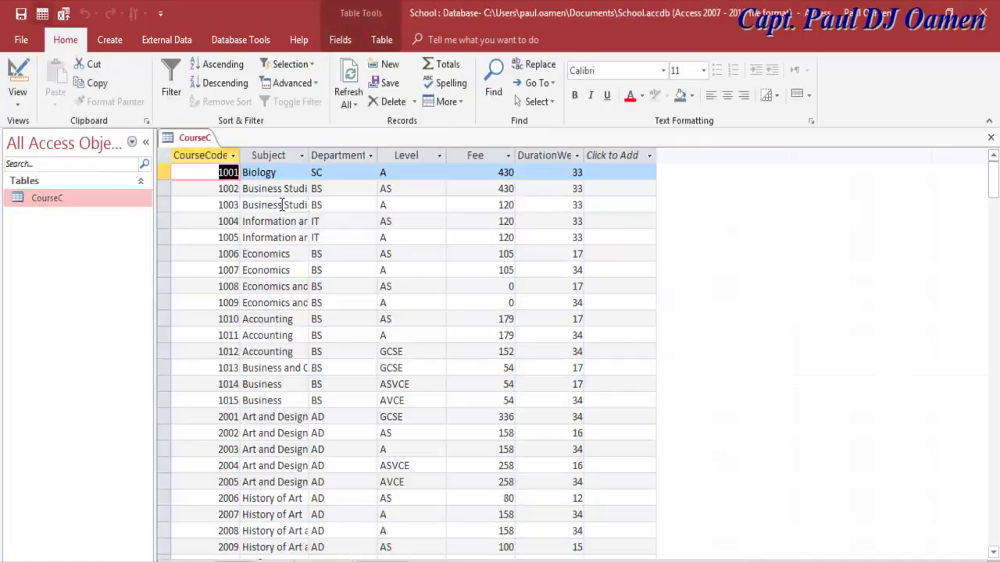
click(991, 139)
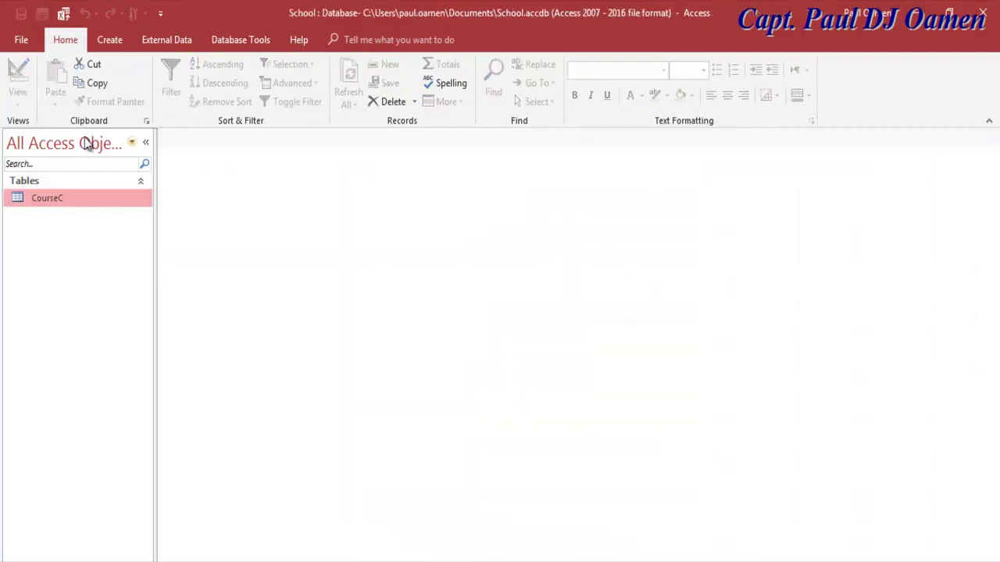
Step: Start a text file import of GradeC.txt from the Courses folder into a new table in the current database
click(155, 38)
click(25, 86)
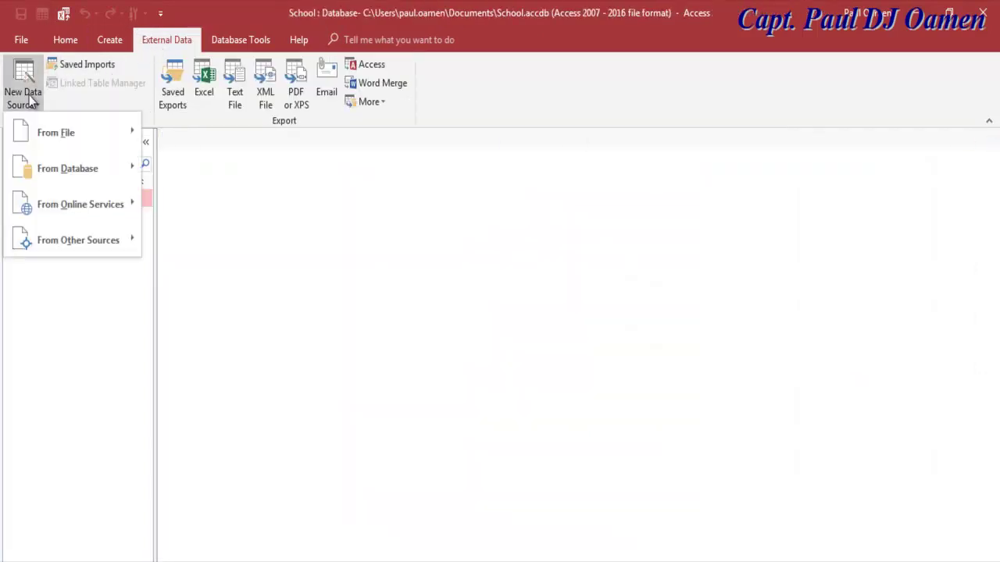
mouse_move(48, 135)
click(201, 239)
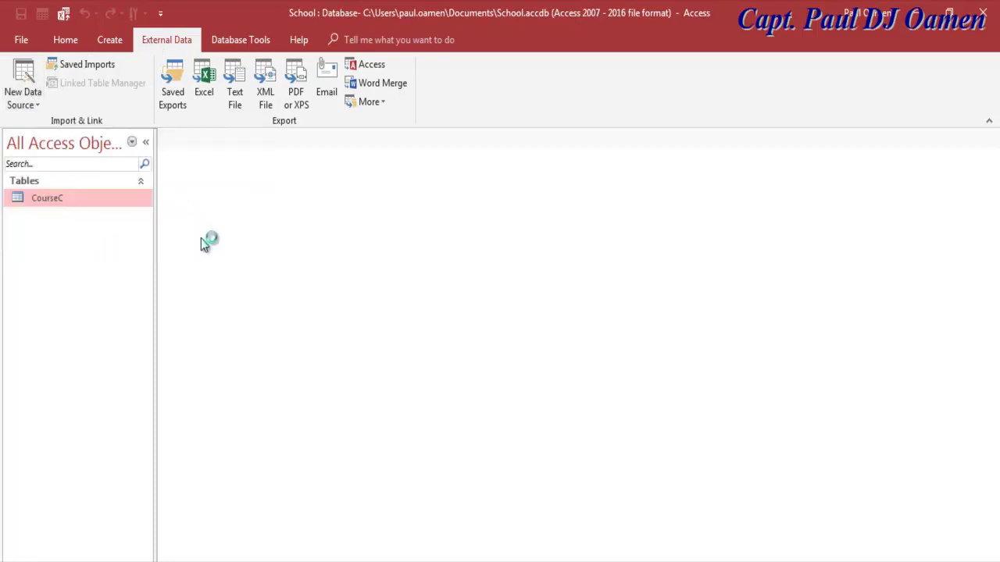
click(714, 198)
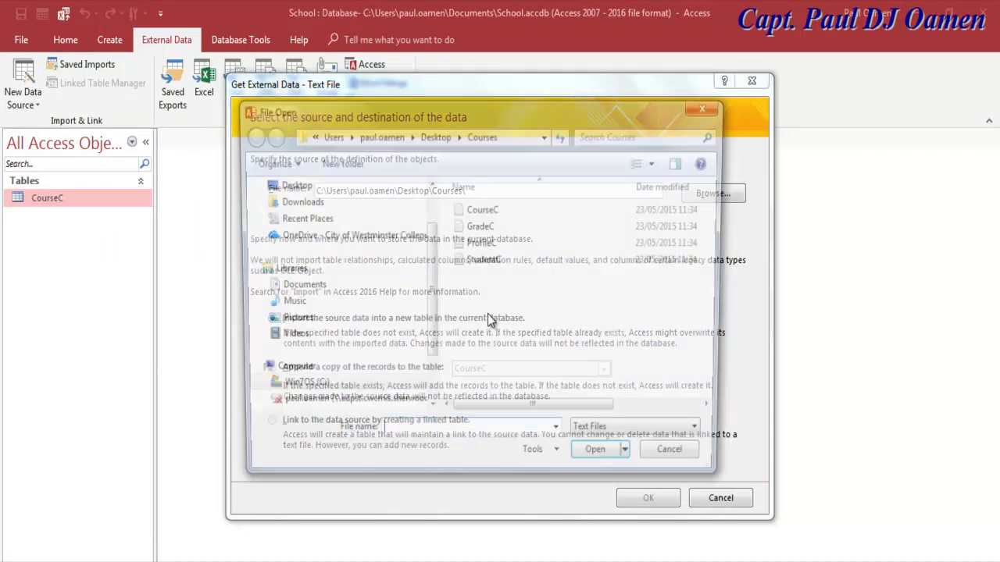
click(488, 228)
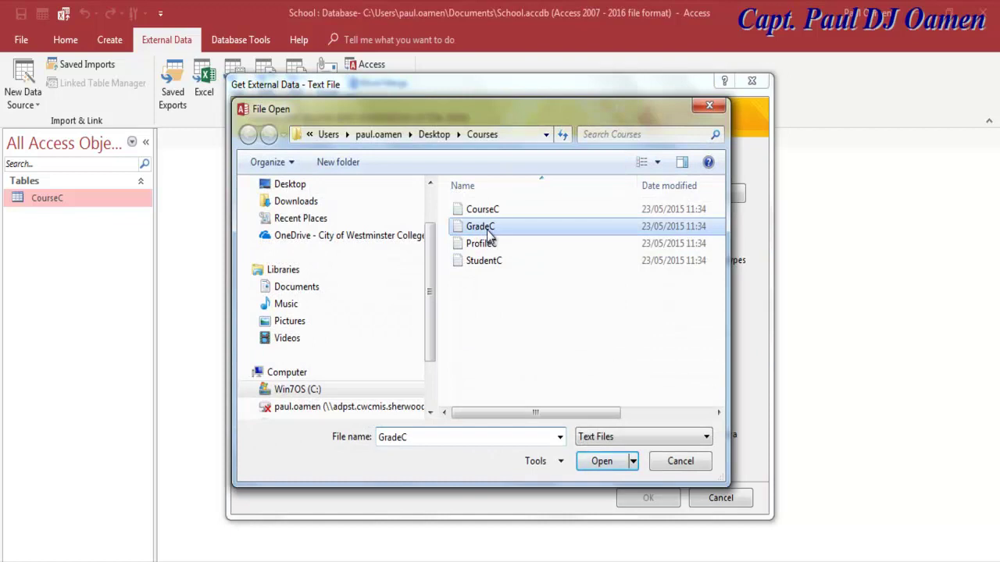
click(602, 461)
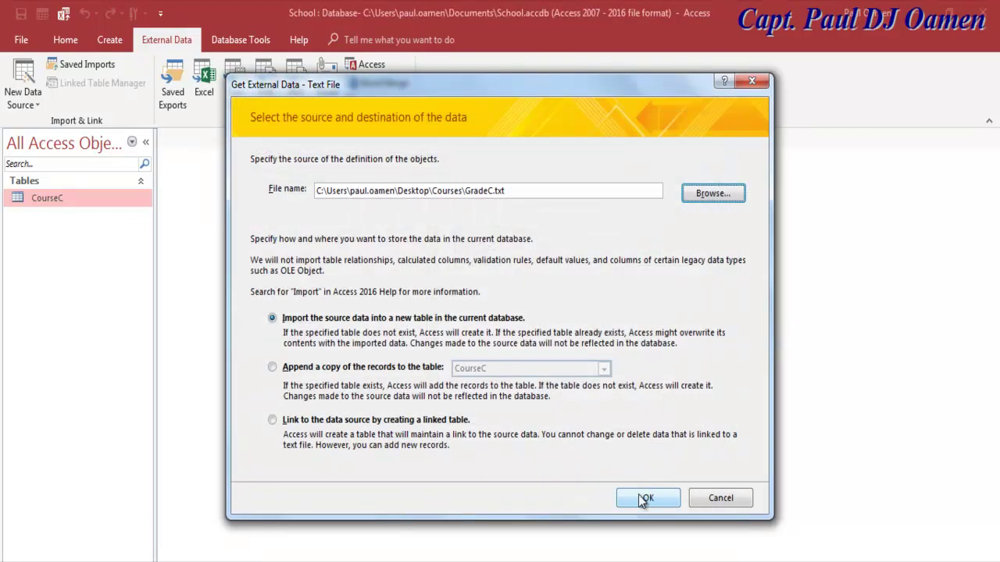
click(645, 499)
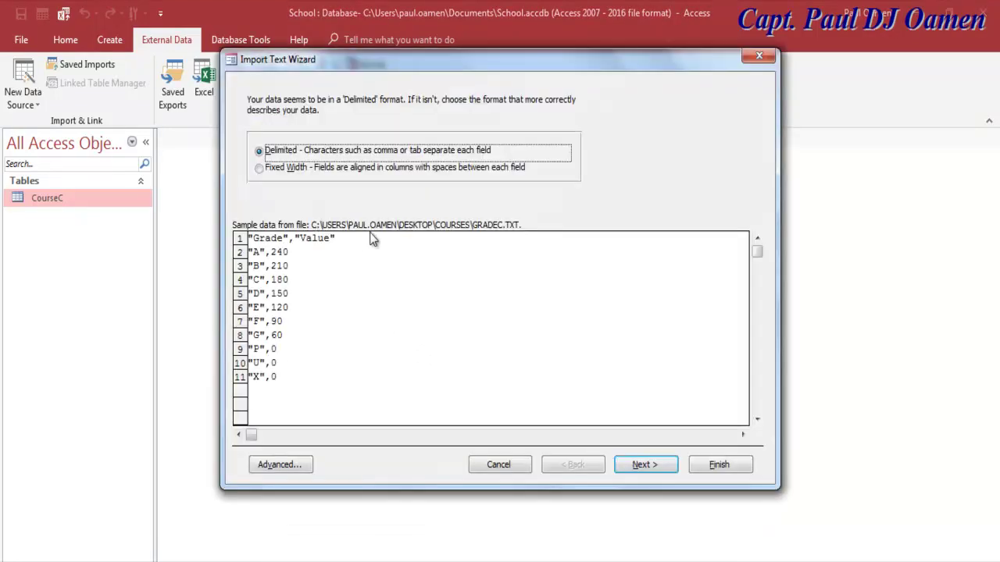
Step: Keep the GradeC import comma-delimited and use its first row as field names
click(650, 466)
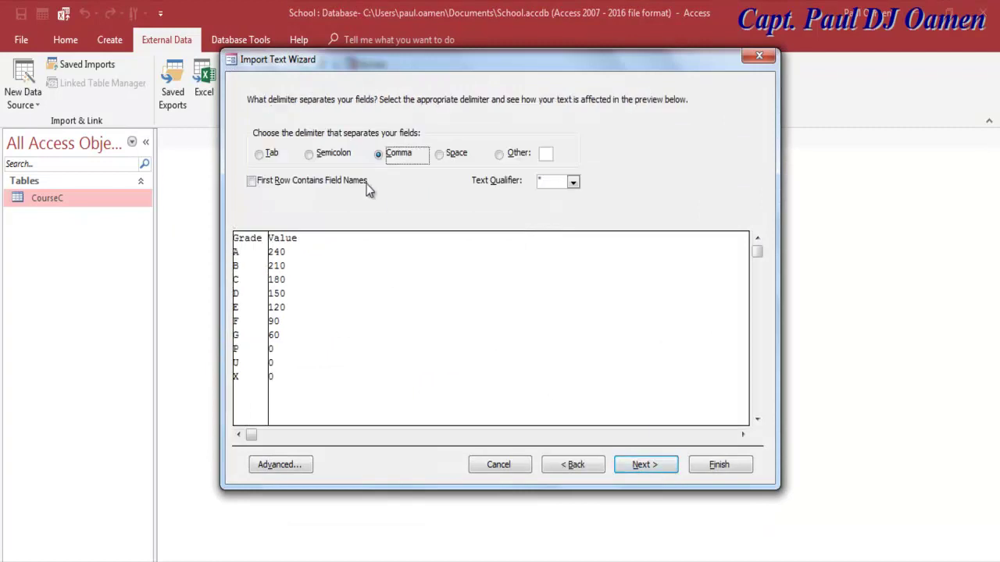
click(306, 181)
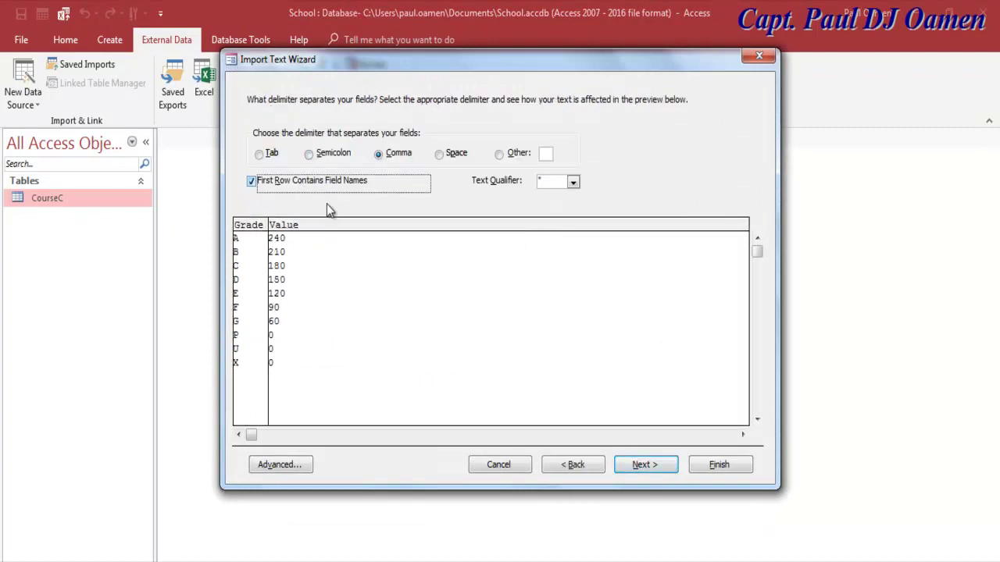
click(653, 467)
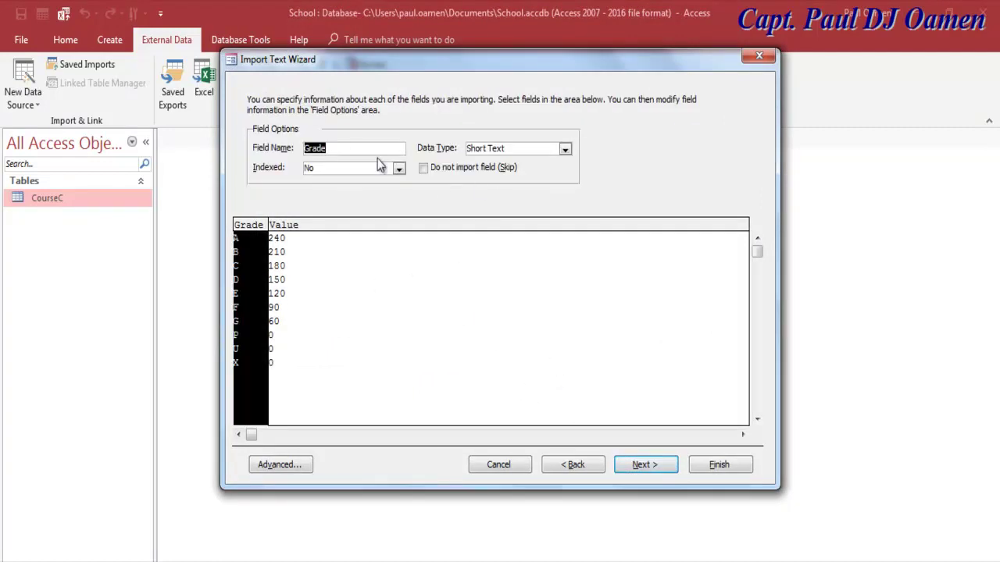
Step: Keep the grade field options, choose your own primary key, and finish importing into a table named GradeC without saving the import steps
click(656, 467)
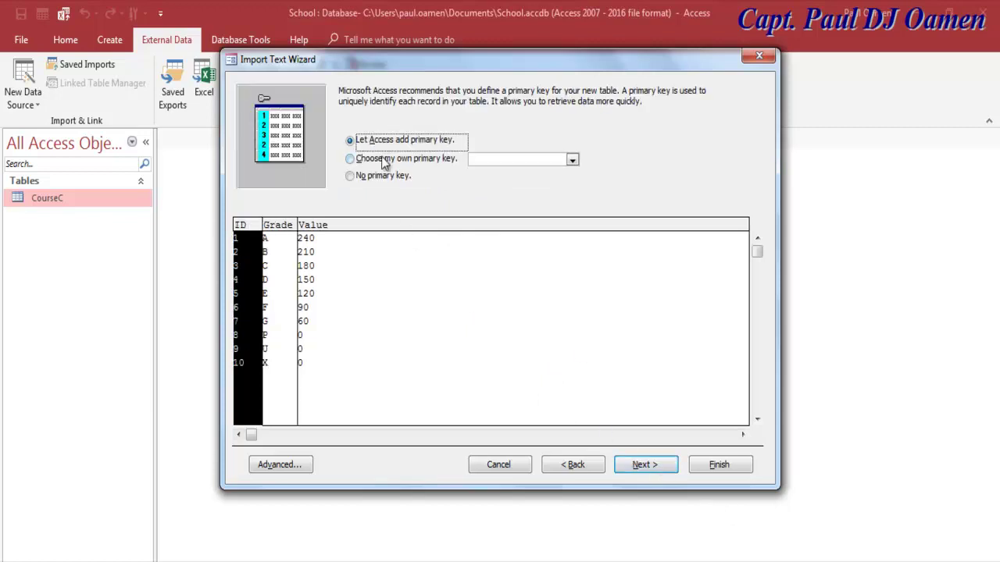
click(373, 158)
click(648, 466)
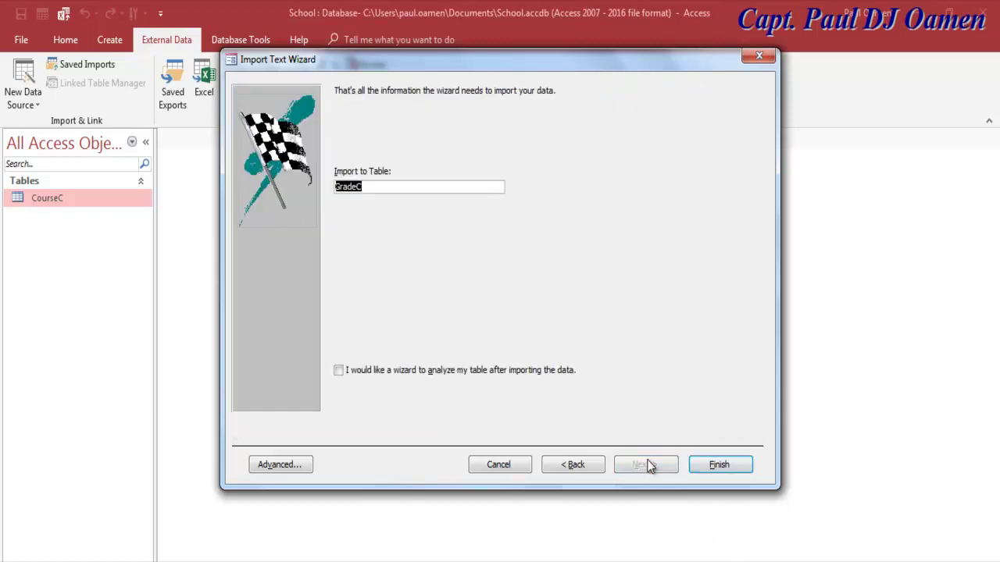
click(714, 471)
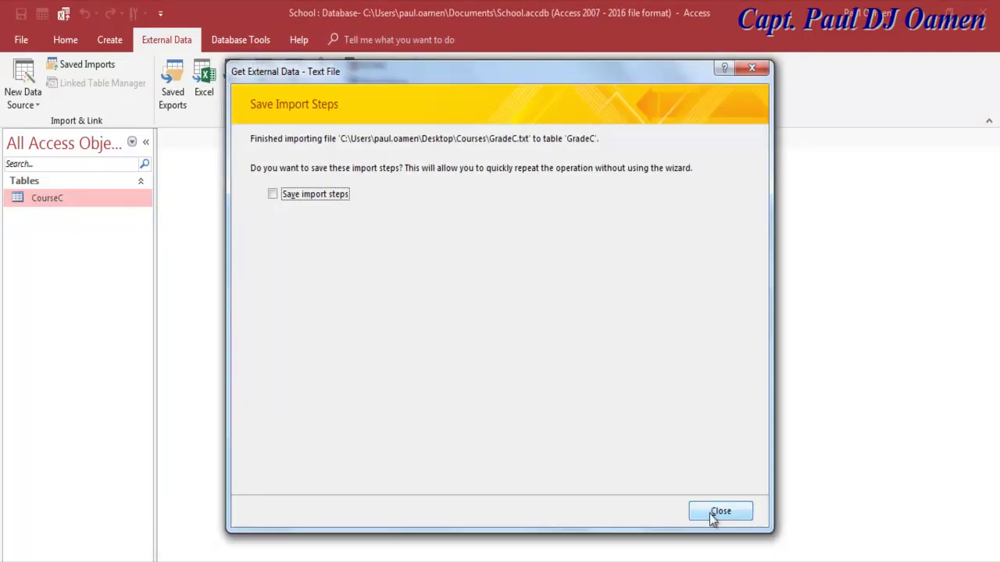
click(698, 508)
Step: Start a text file import of ProfileC.txt from the Courses folder into a new table in the current database
click(40, 105)
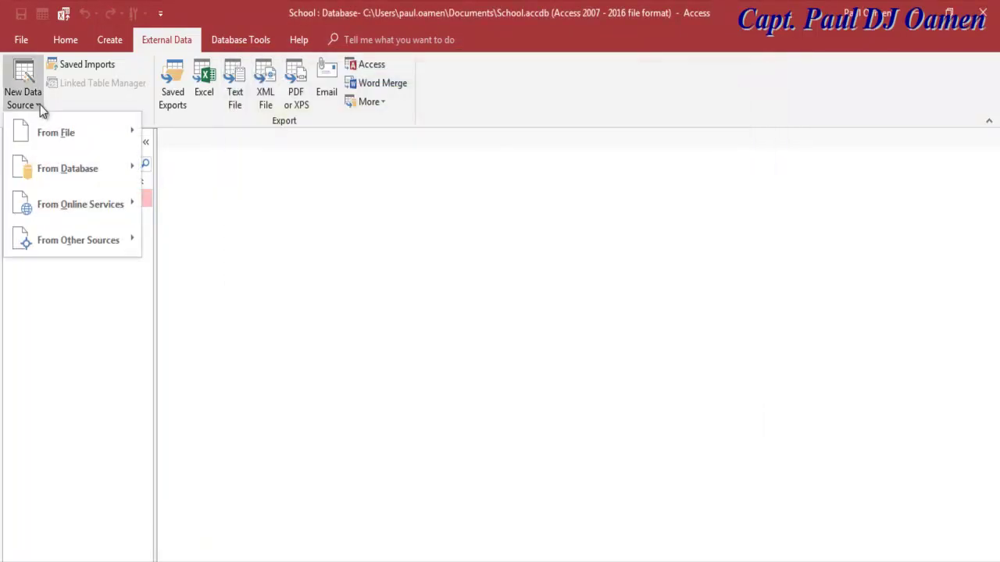
mouse_move(51, 131)
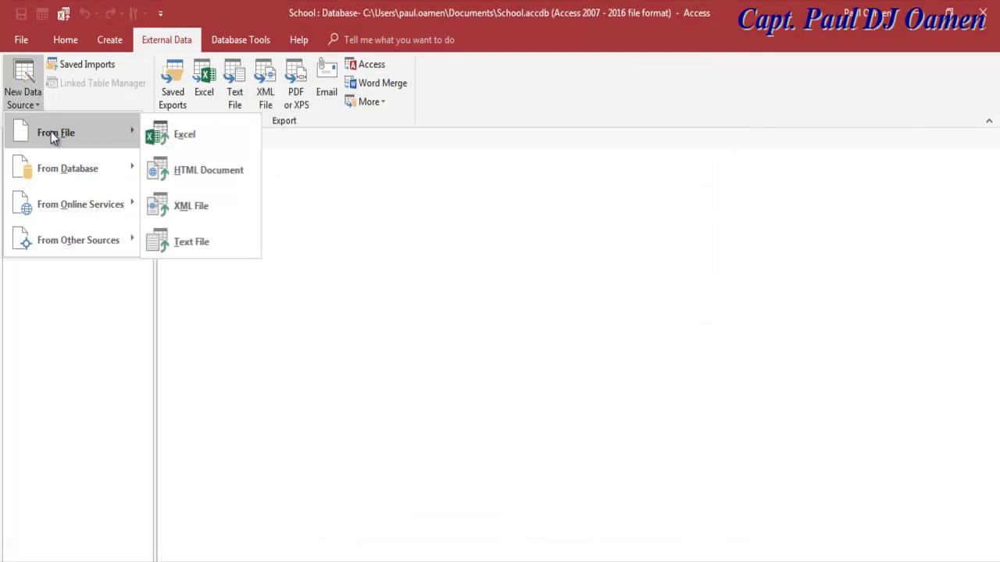
click(205, 246)
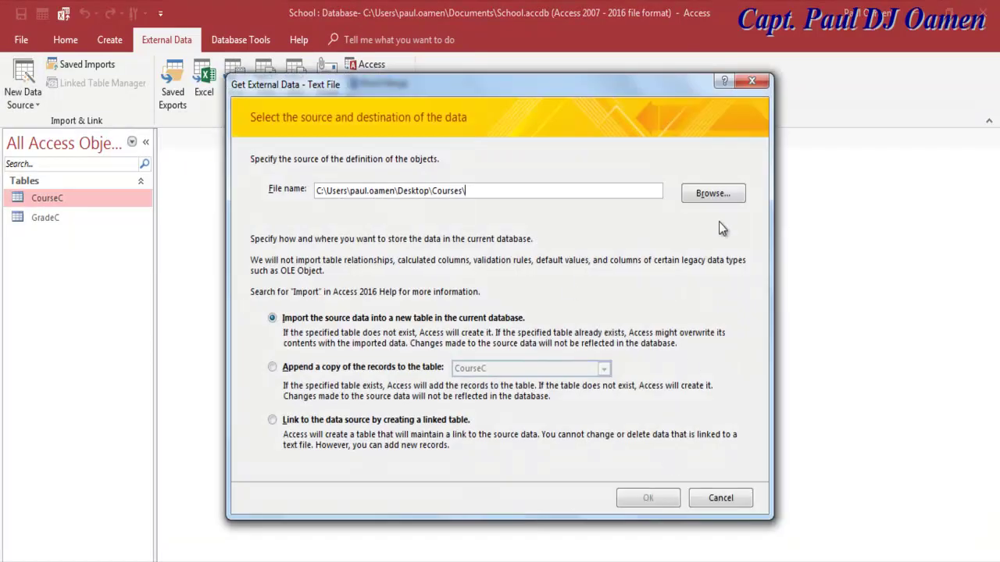
click(712, 194)
click(481, 243)
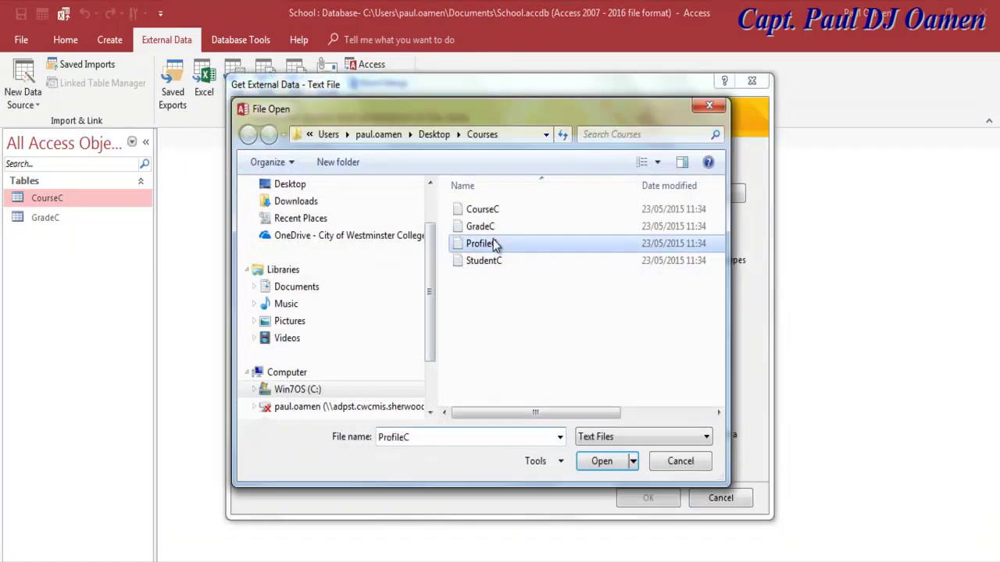
click(602, 459)
click(648, 497)
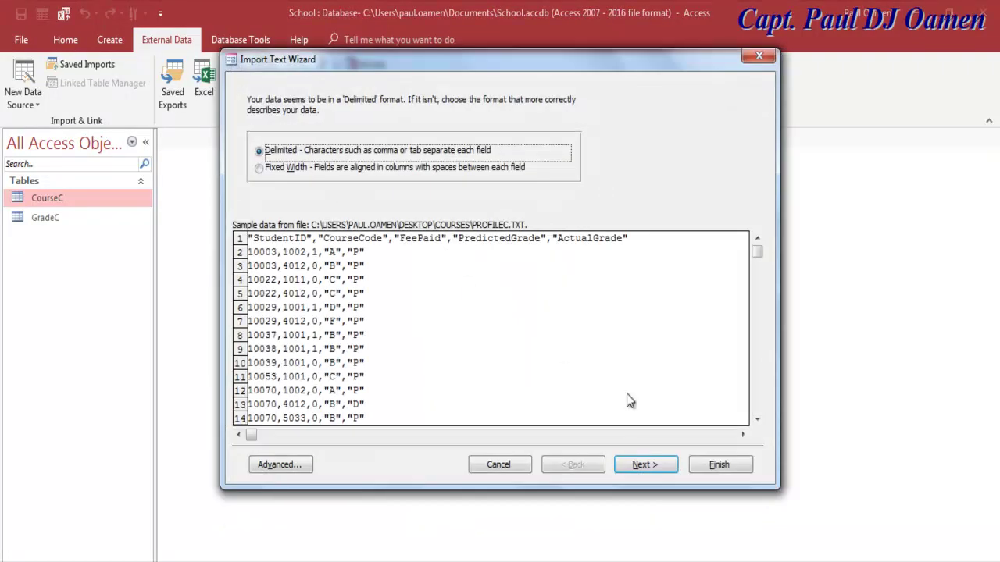
Step: Keep the ProfileC import comma-delimited and use its first row as field names
click(645, 464)
click(307, 185)
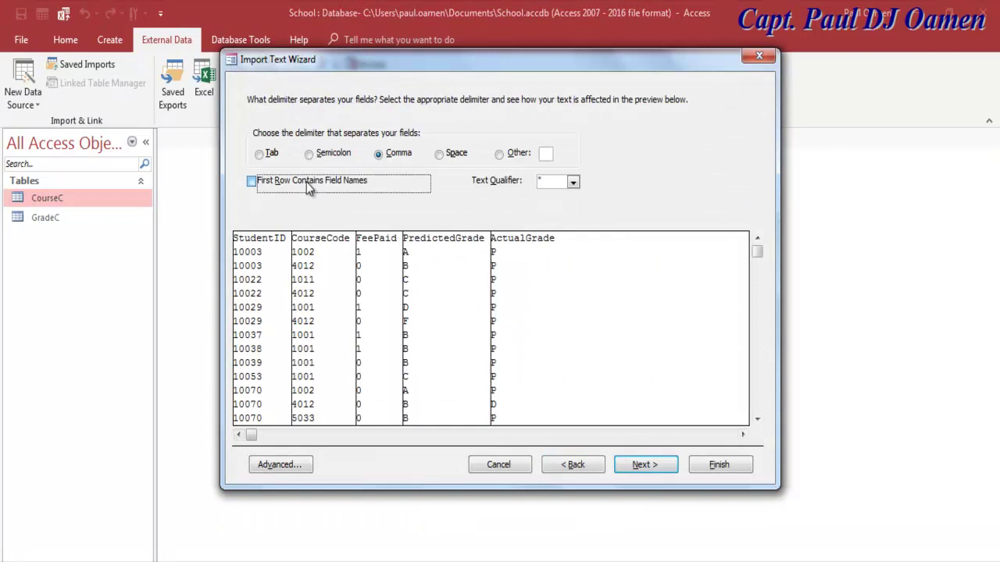
click(645, 466)
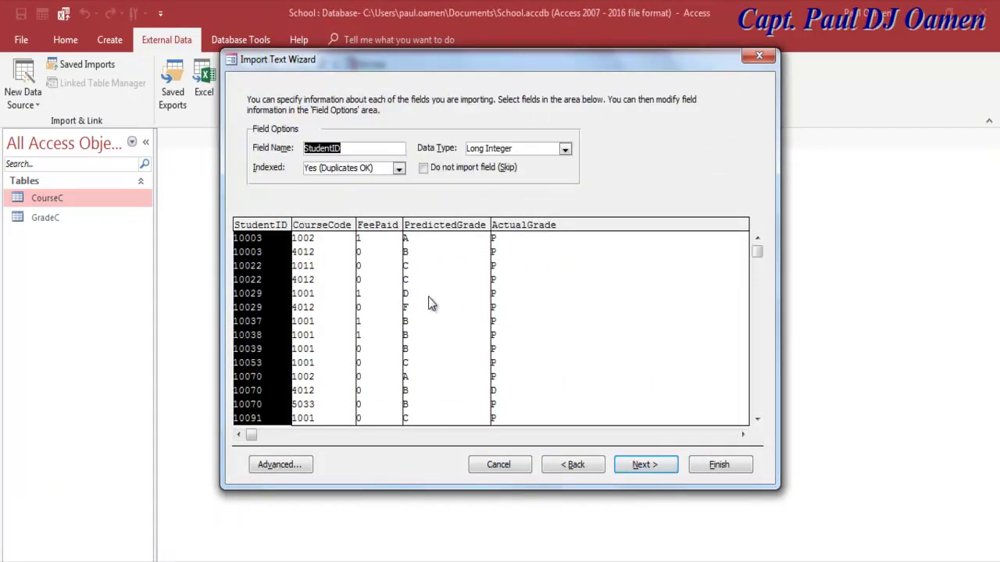
Step: Try StudentID as the primary key and finish importing into a table named ProfileC without saving the import steps
click(660, 464)
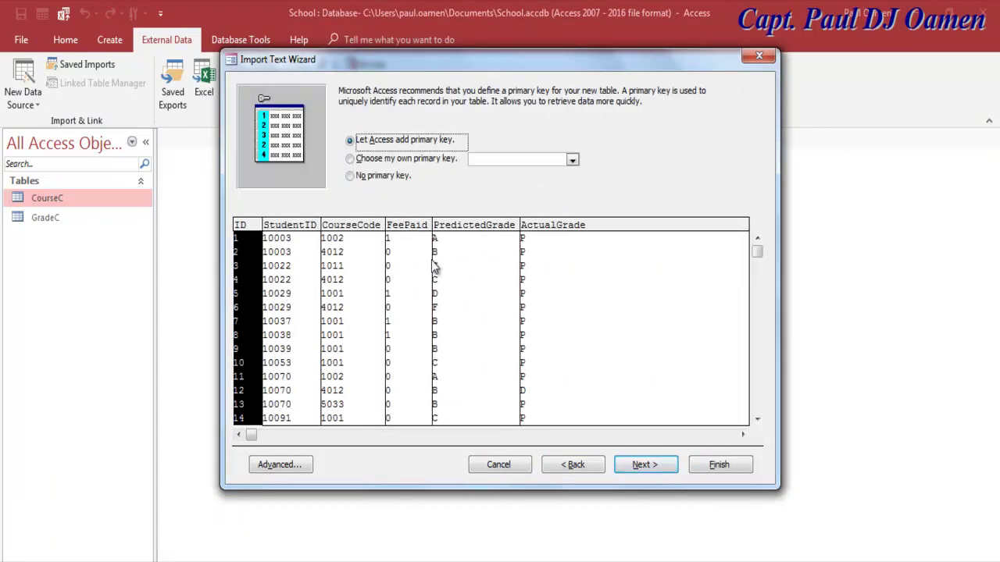
click(387, 159)
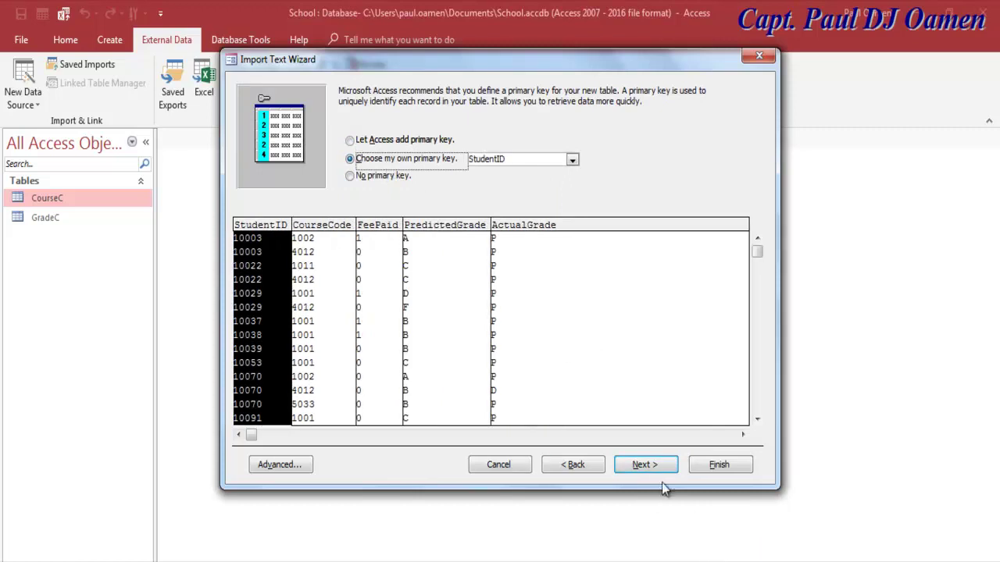
click(652, 463)
click(710, 467)
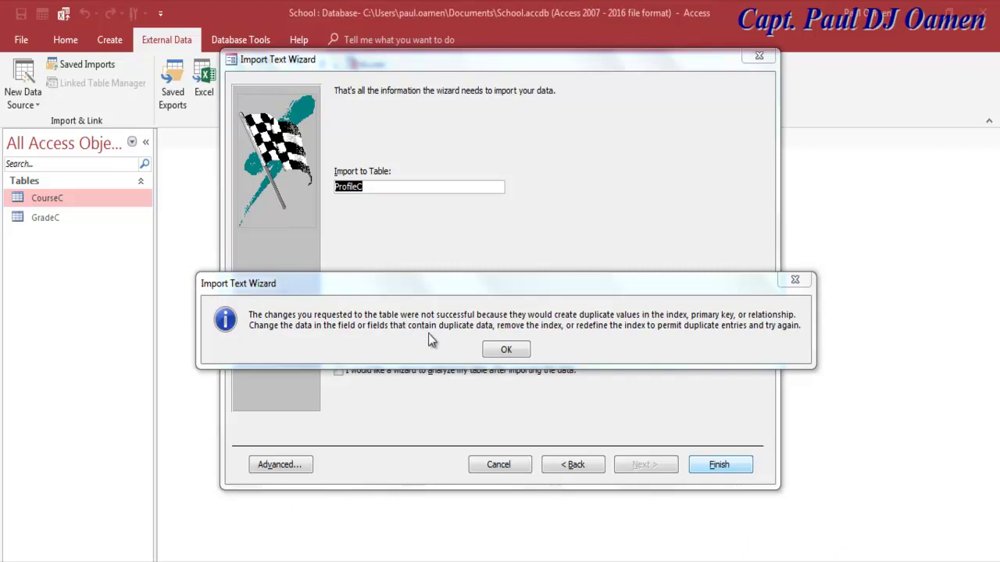
click(510, 349)
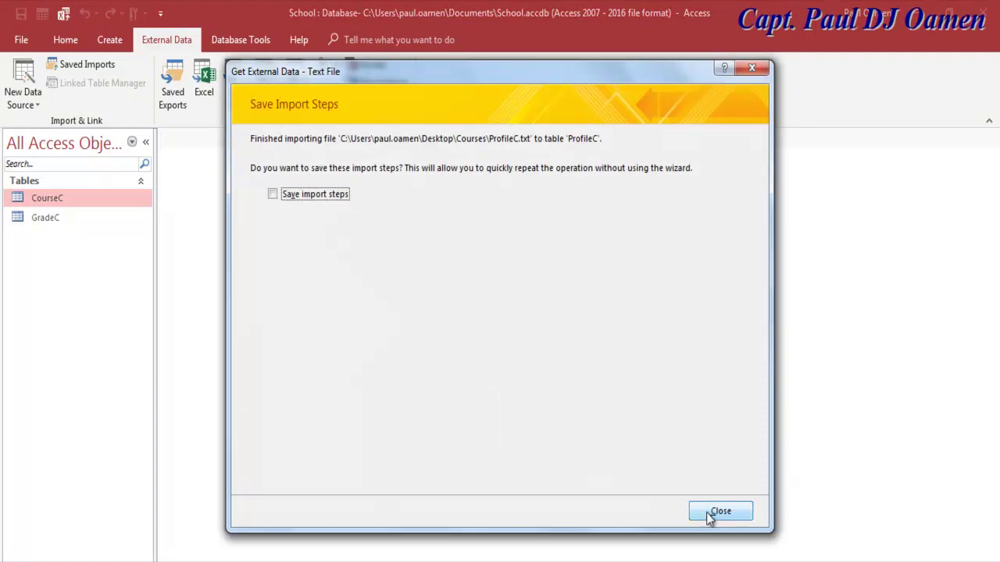
click(710, 514)
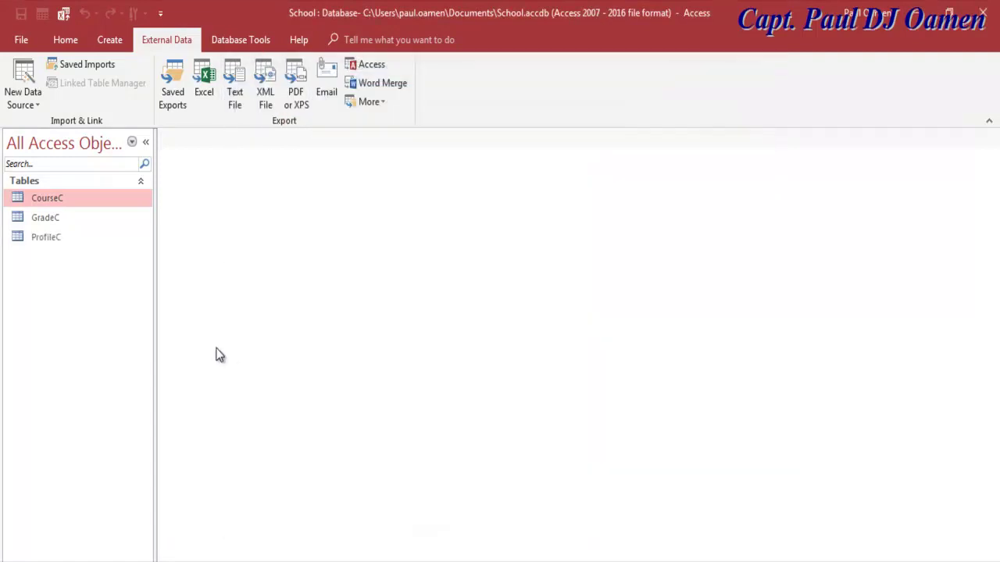
Step: Set StudentID and CourseCode together as the primary key of ProfileC in Design View, and save and close the table
right_click(46, 240)
click(89, 271)
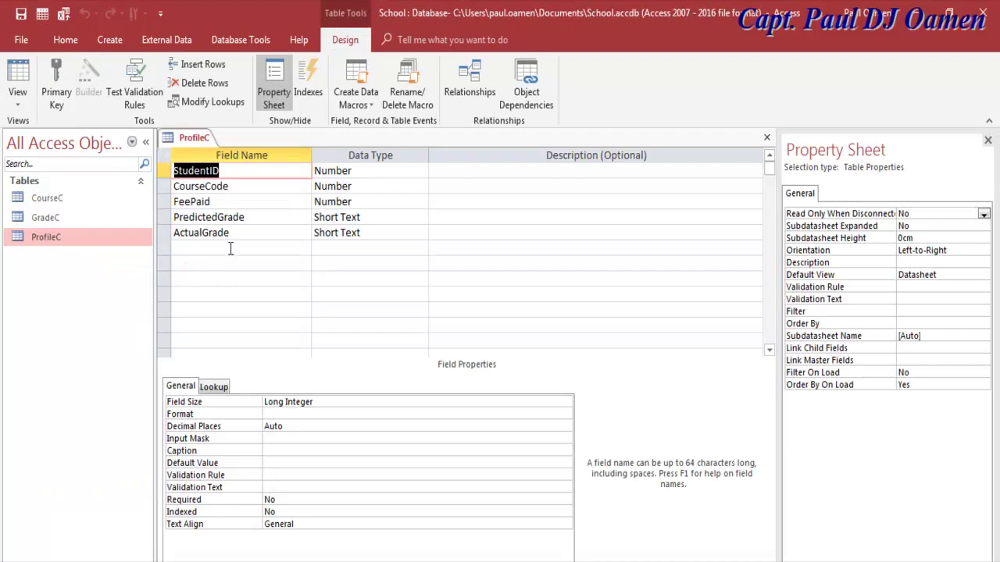
drag(162, 171, 157, 183)
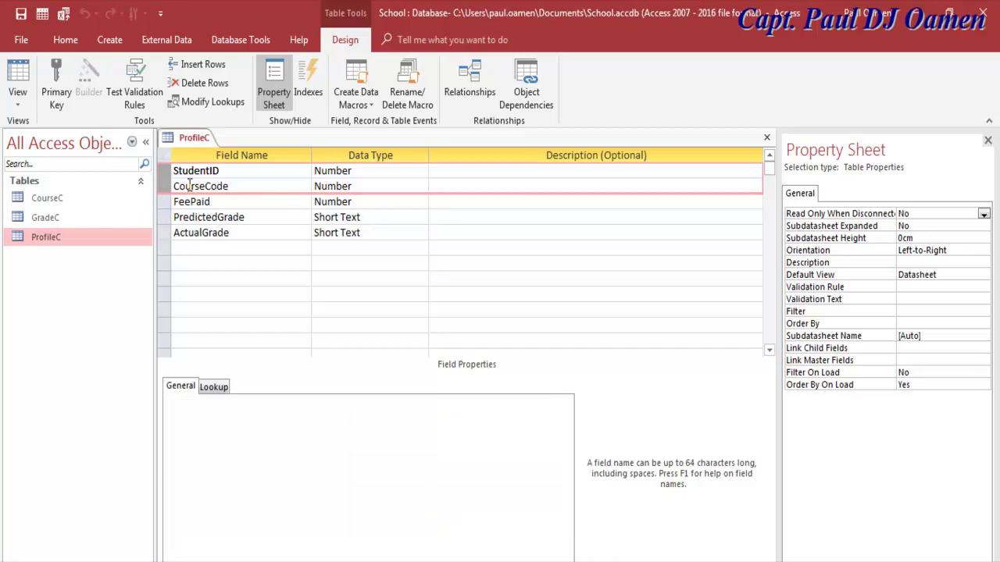
click(200, 175)
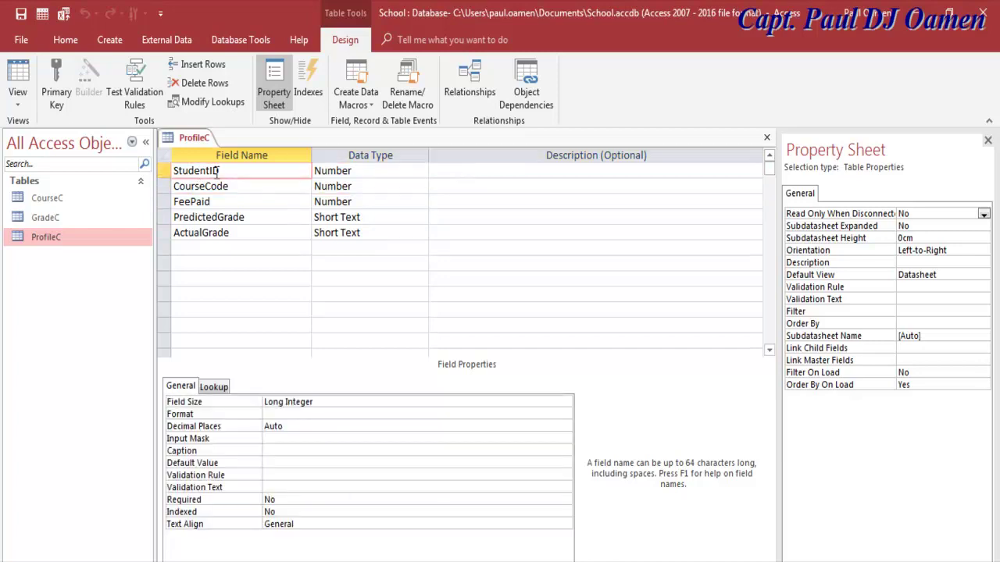
drag(256, 176, 172, 176)
drag(236, 185, 156, 185)
click(56, 78)
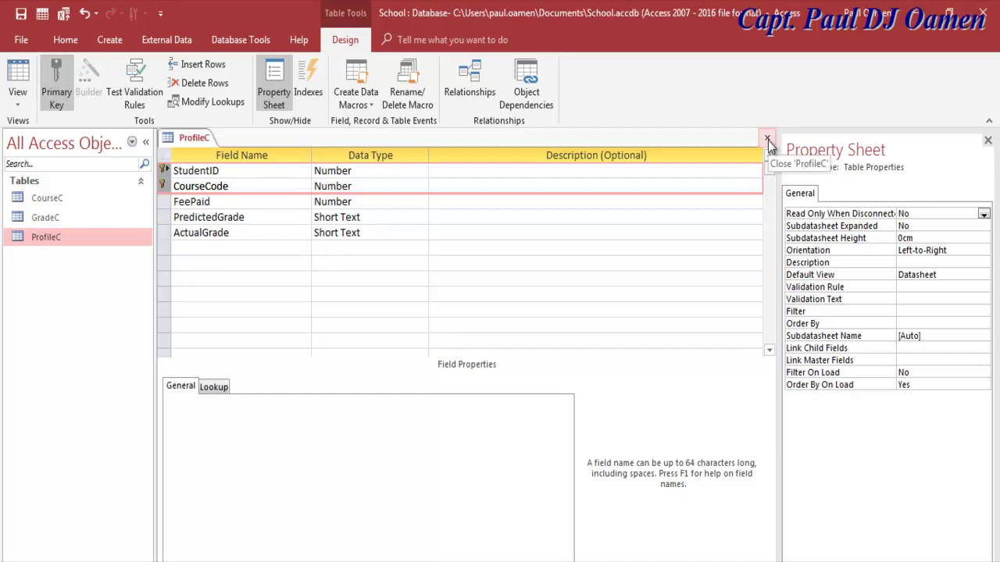
click(20, 13)
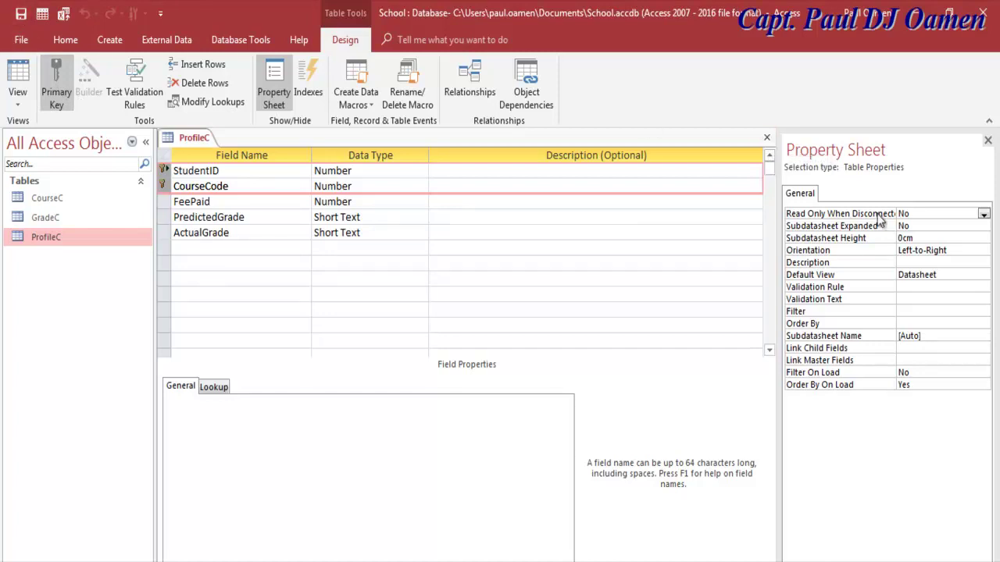
click(766, 138)
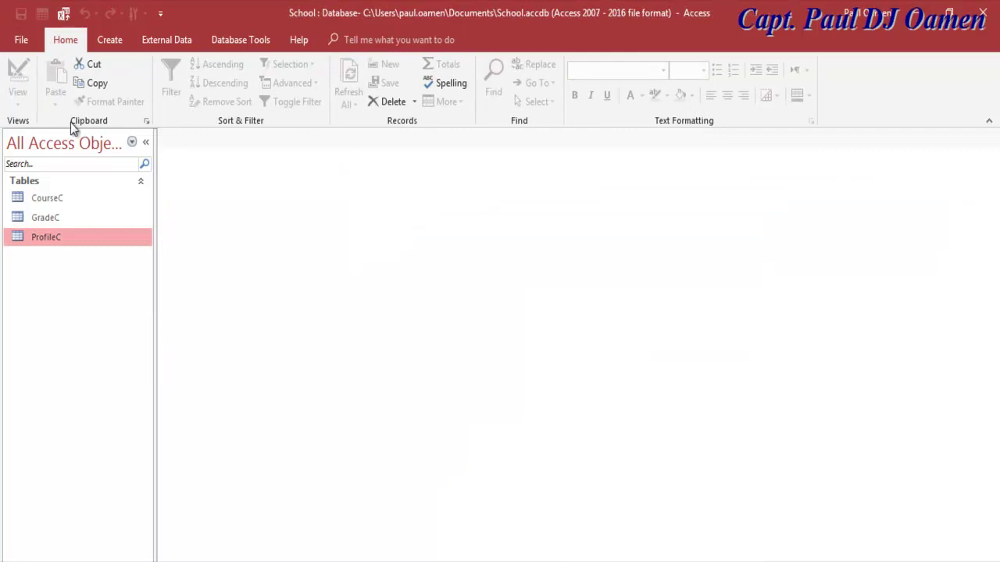
Step: Choose StudentC.txt from the Courses folder as the source of a text file import into a new table
click(153, 33)
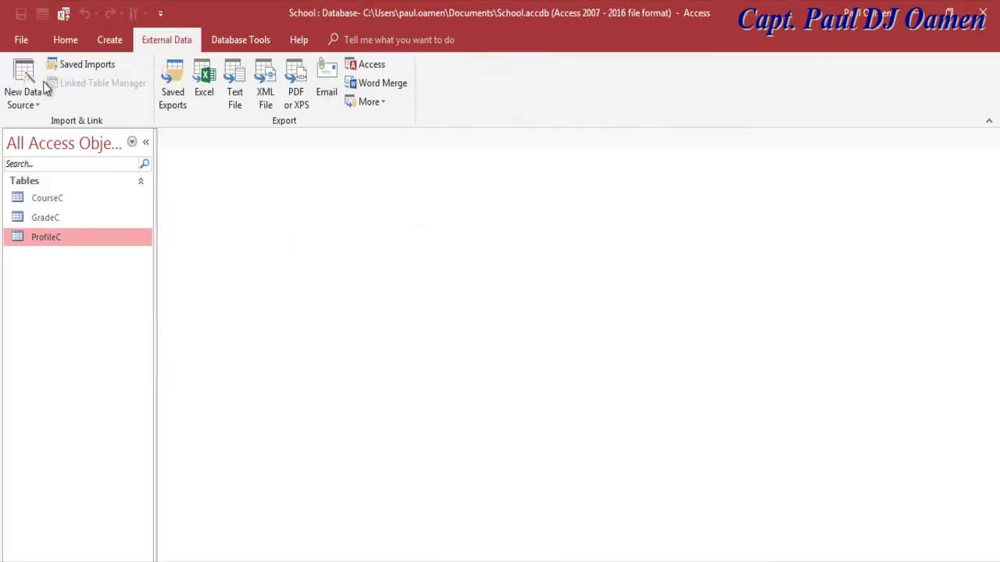
click(36, 104)
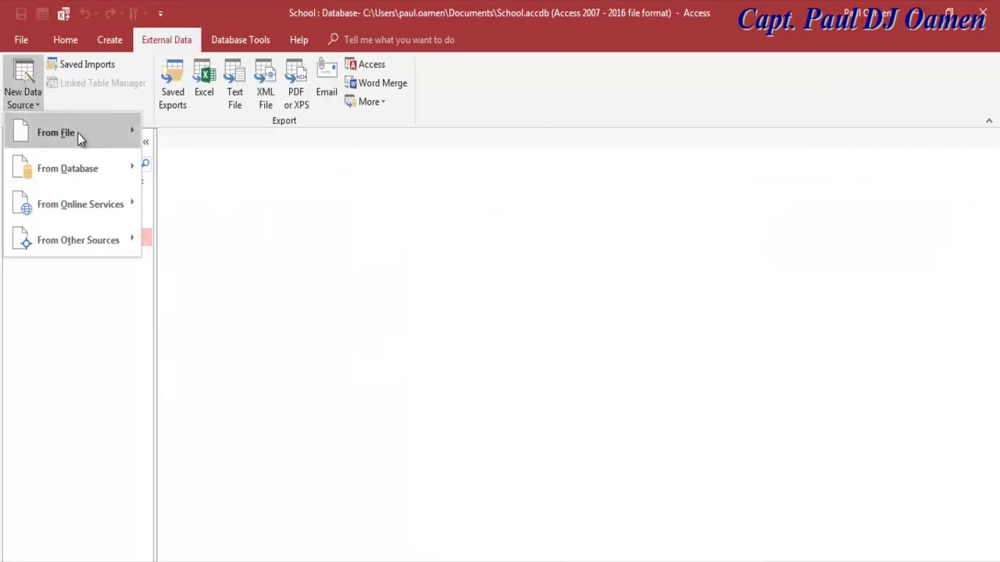
mouse_move(77, 133)
click(199, 243)
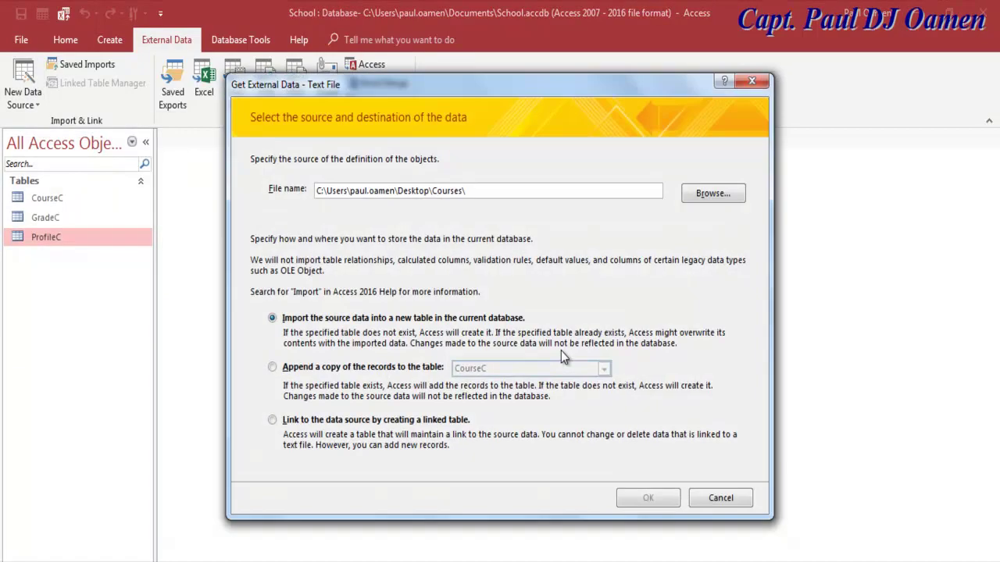
click(702, 195)
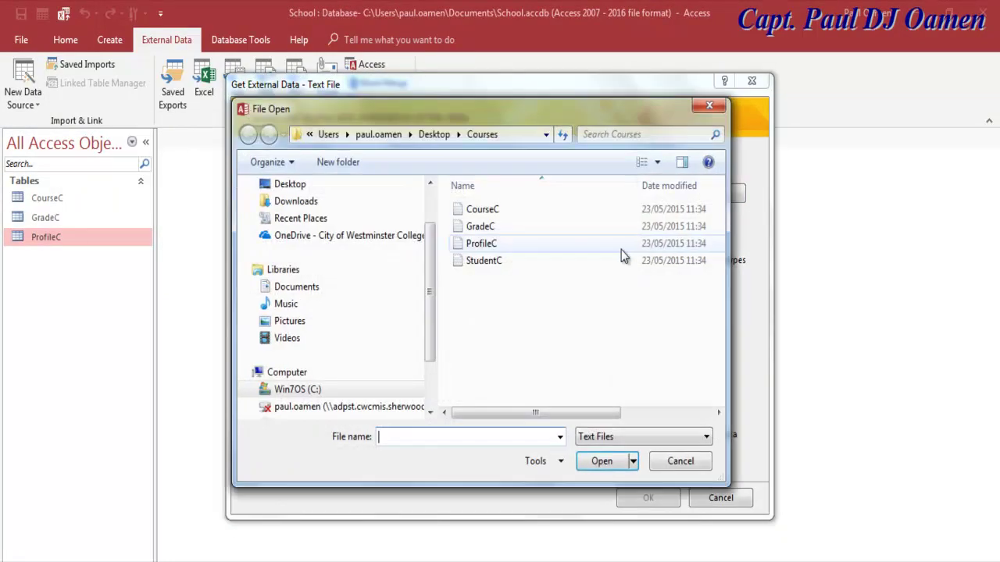
click(519, 260)
click(601, 460)
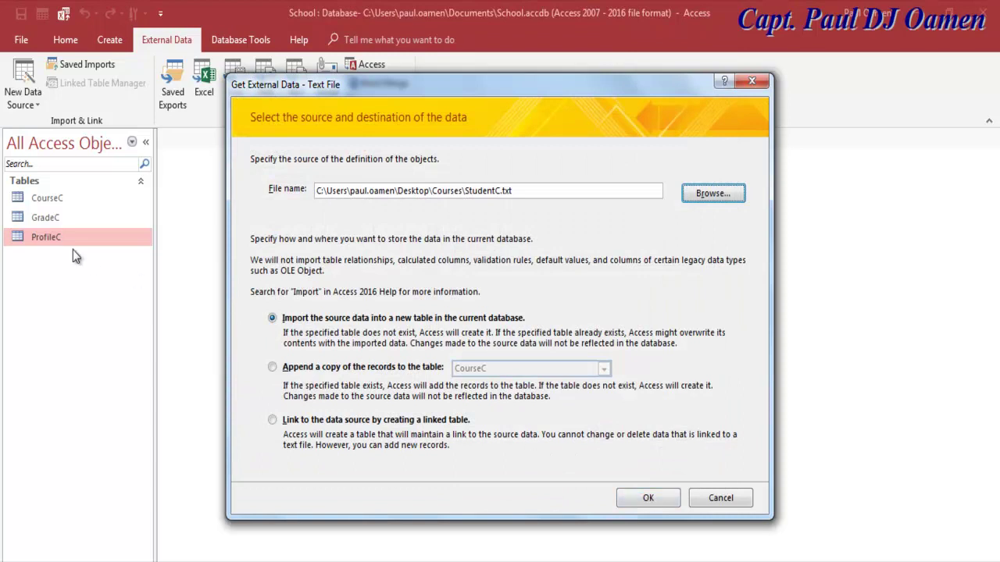
Step: Import StudentC.txt as comma-delimited text with its first row as field names, keeping the default field options
click(650, 496)
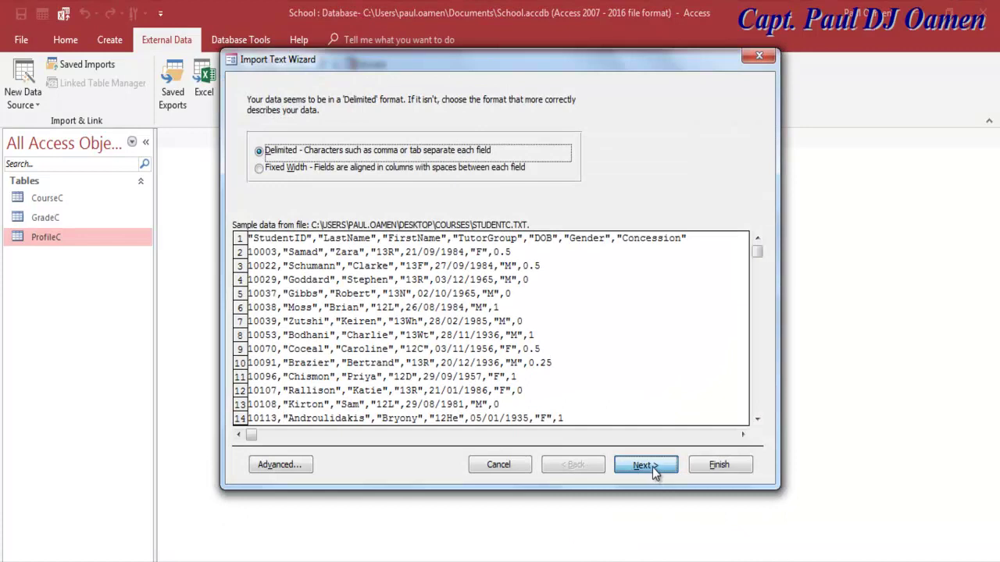
click(652, 467)
click(295, 180)
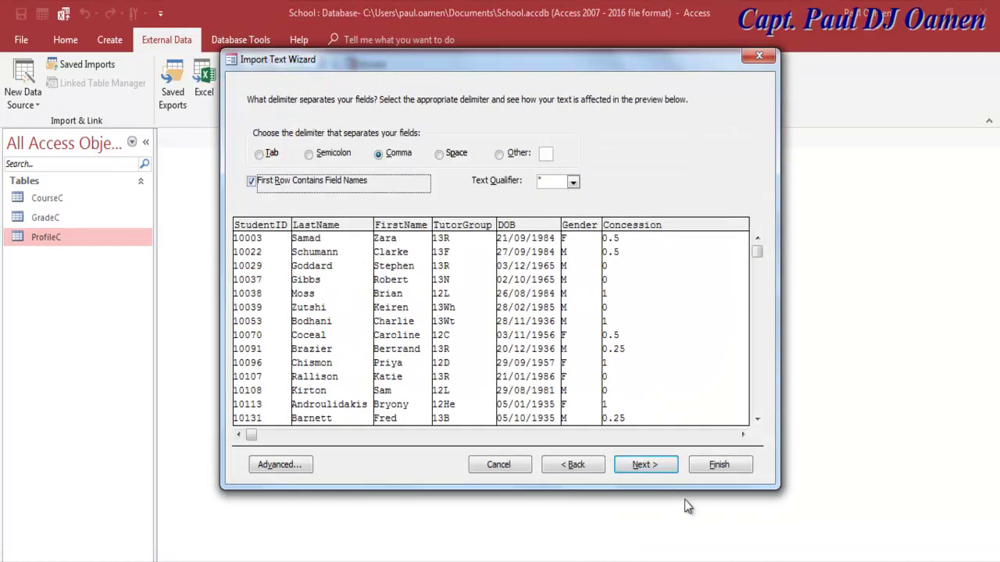
click(648, 464)
click(650, 466)
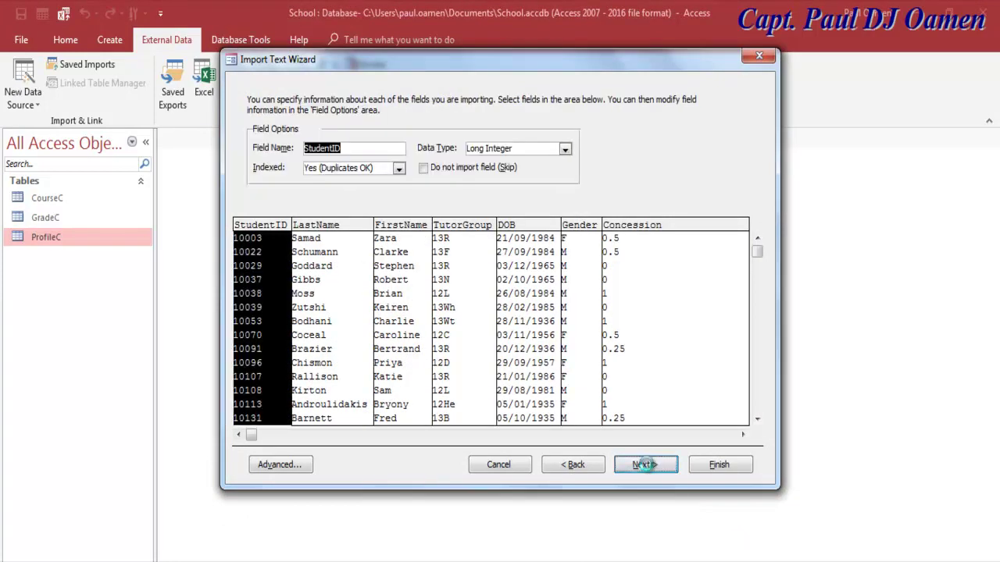
Step: Choose StudentID as the primary key and finish importing into a table named StudentC without saving the import steps
click(408, 161)
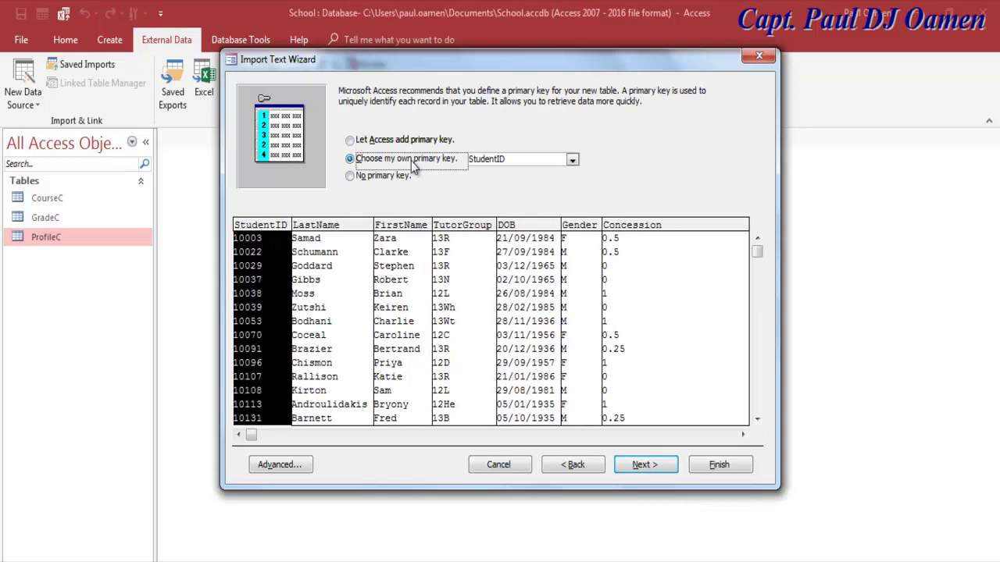
click(643, 464)
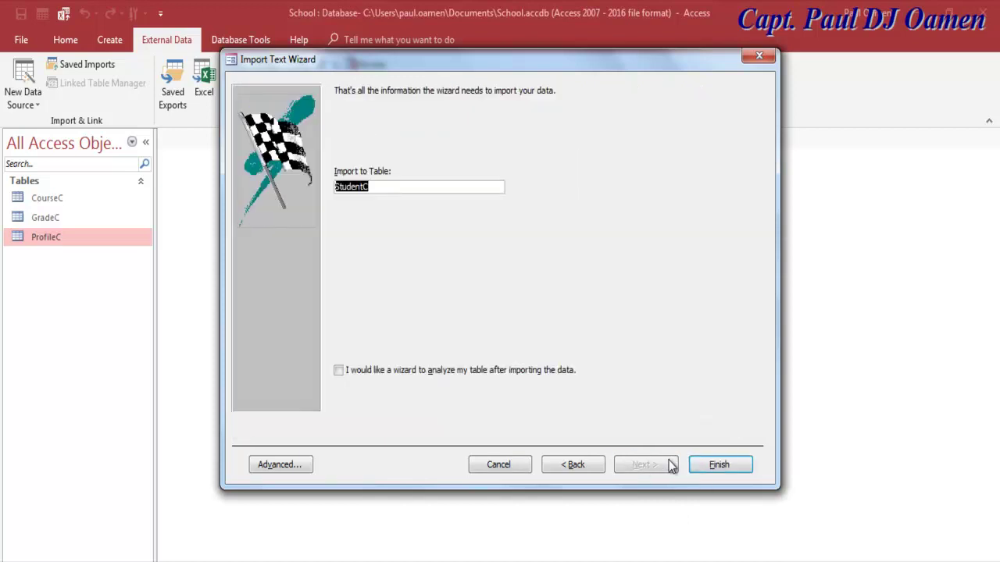
click(719, 466)
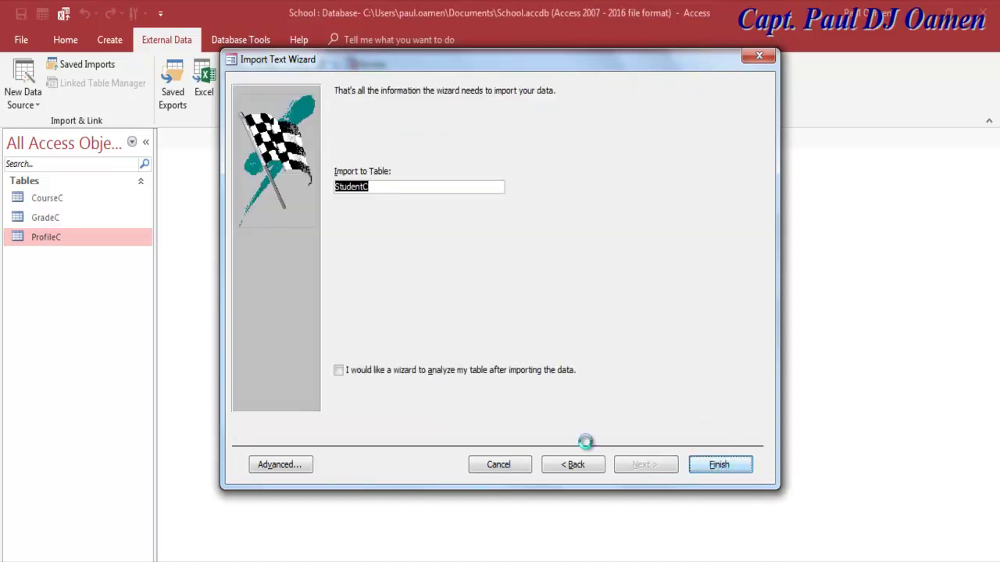
click(718, 512)
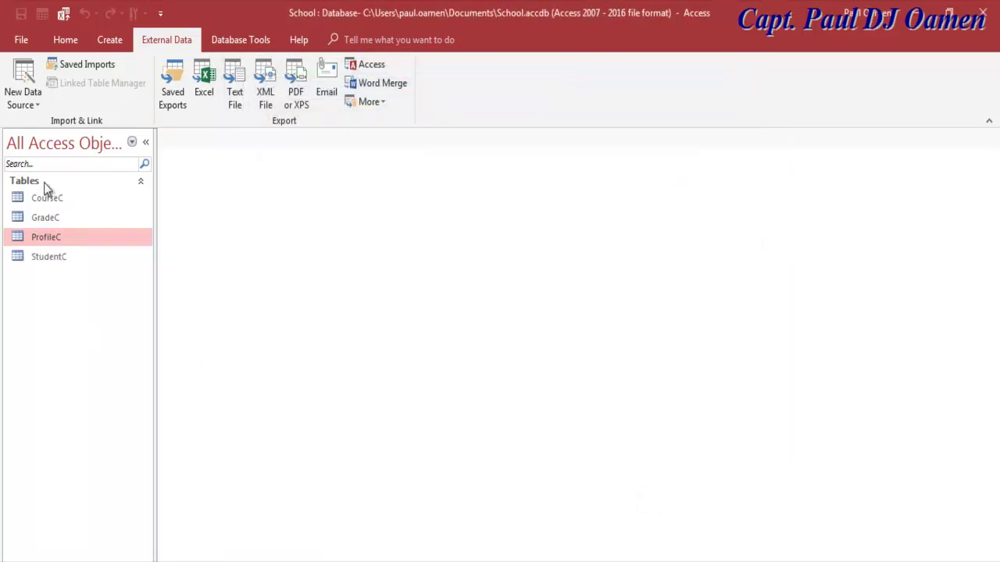
Step: Check the fields and primary keys of StudentC, ProfileC, GradeC and CourseC in Design View, and close all four tables
right_click(43, 261)
click(78, 284)
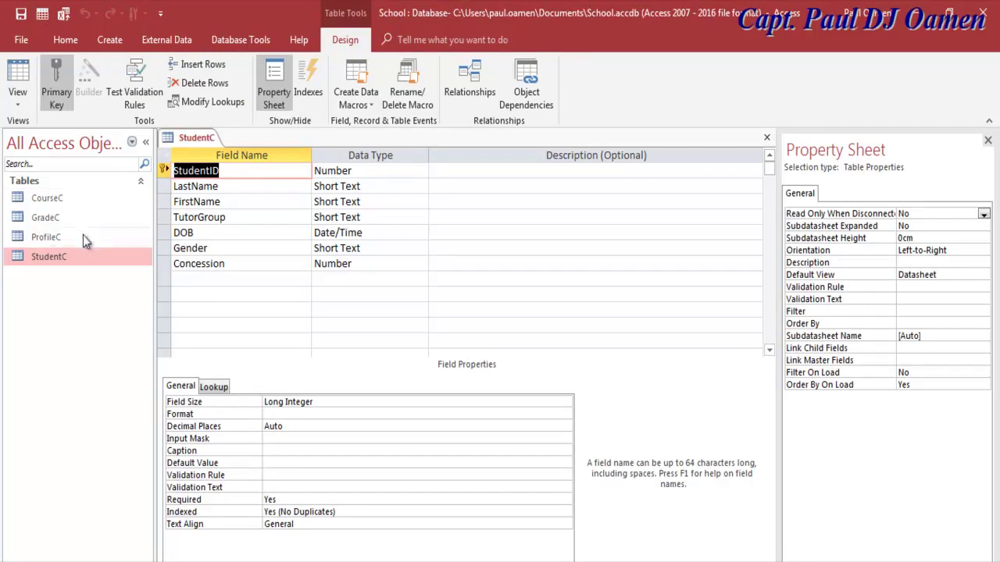
right_click(51, 238)
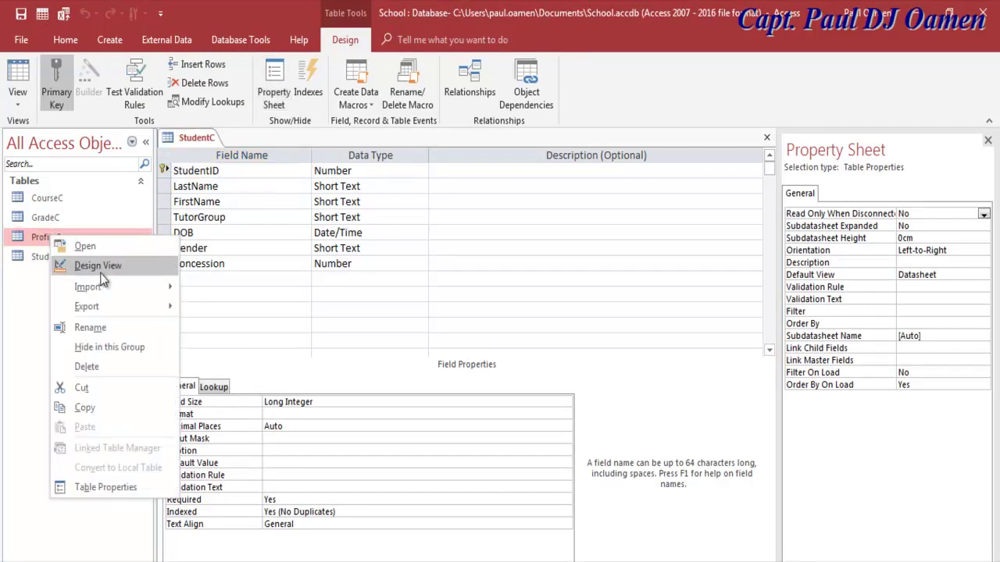
click(99, 267)
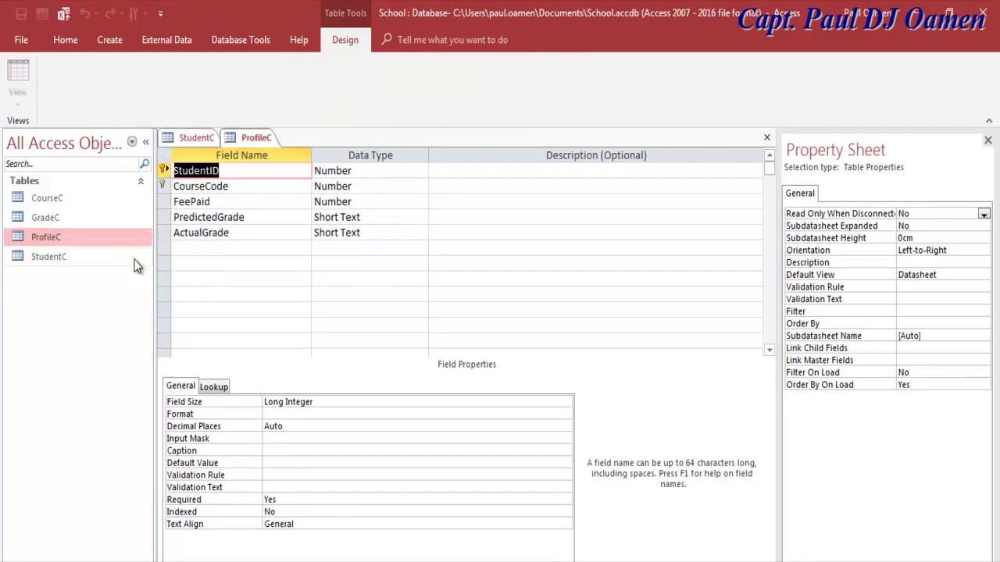
click(210, 170)
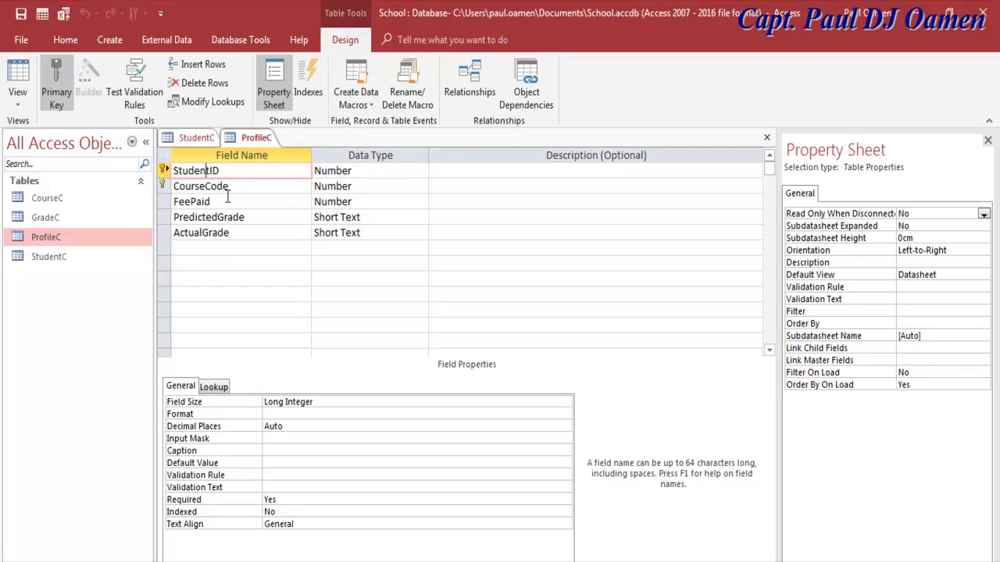
right_click(47, 219)
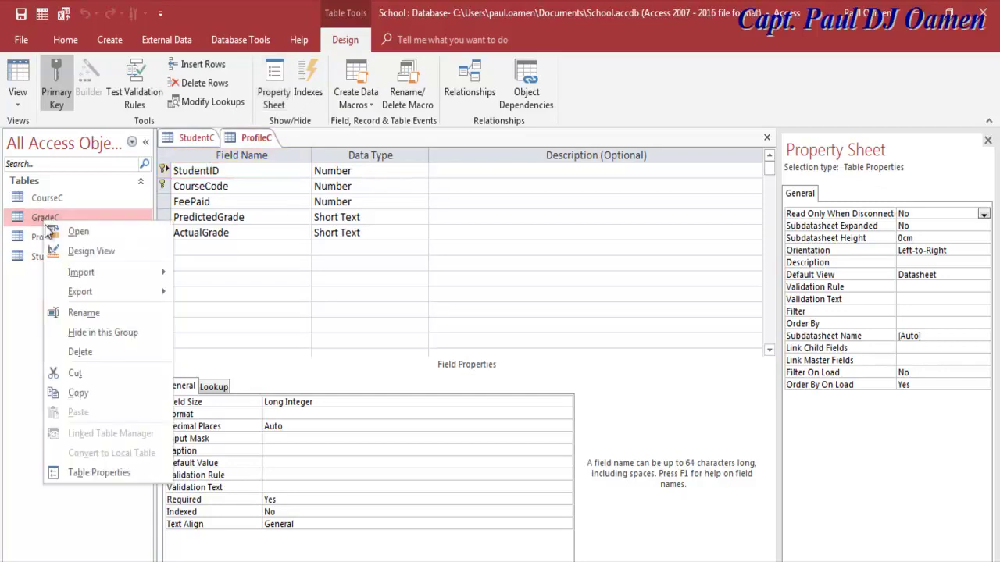
click(90, 255)
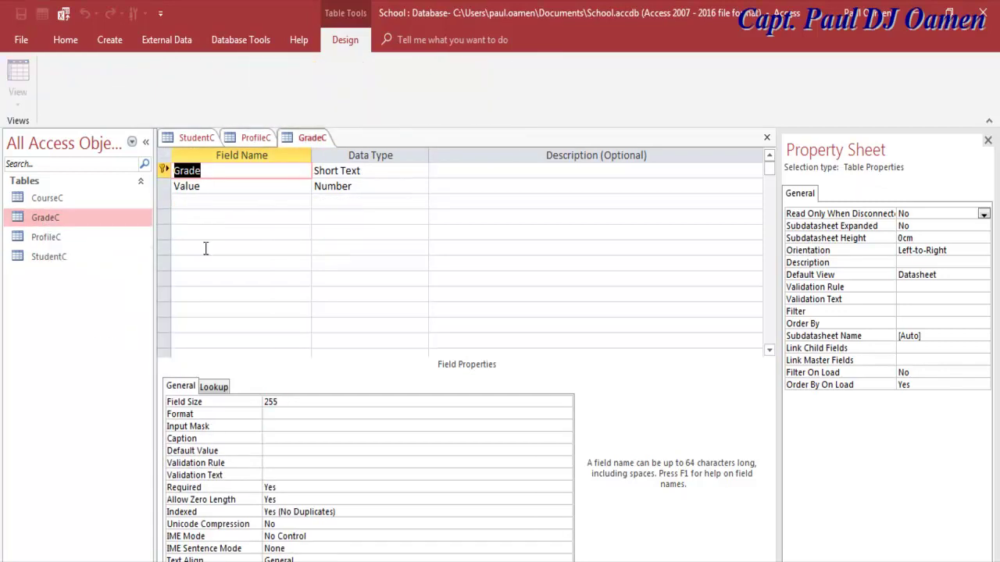
right_click(46, 202)
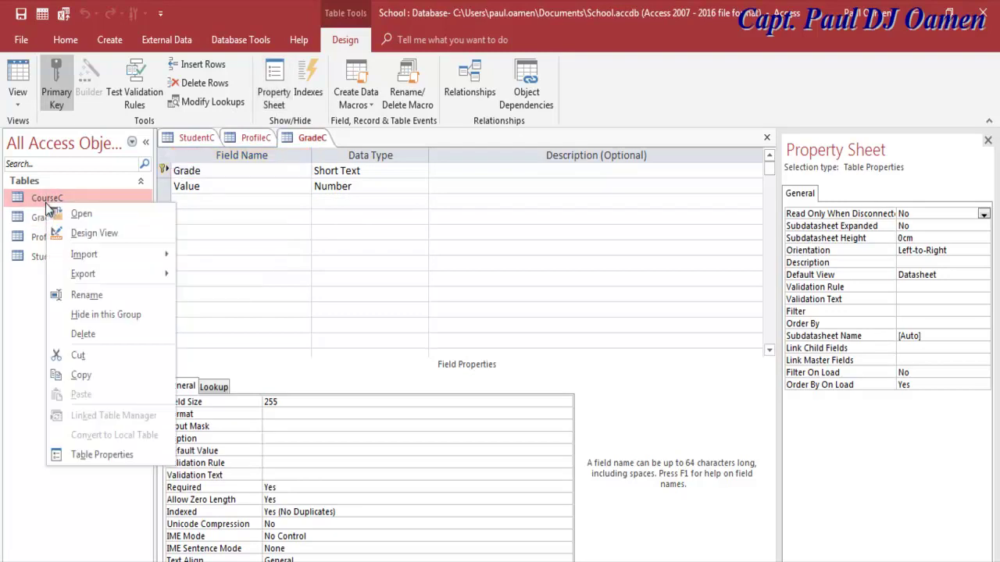
click(108, 237)
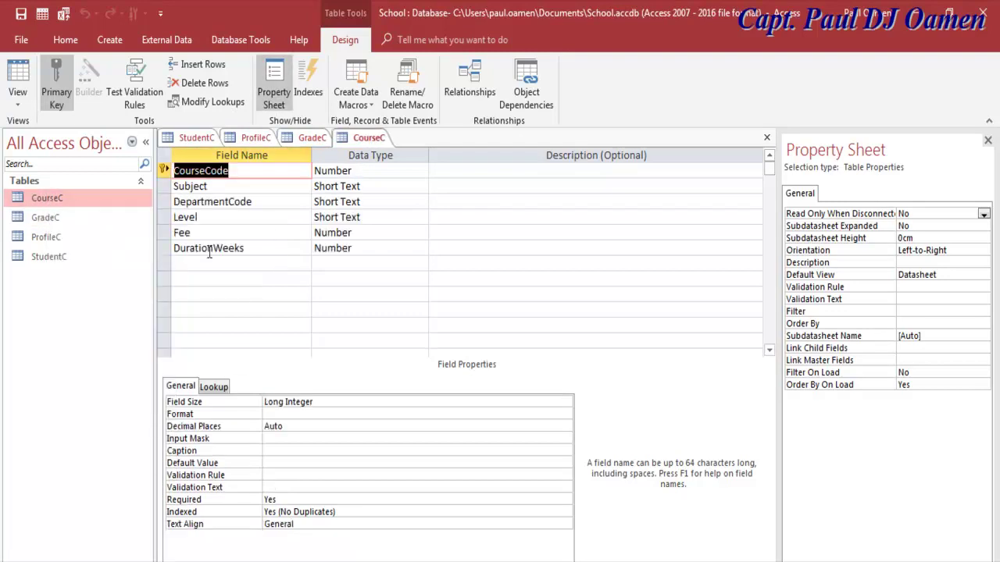
click(767, 138)
click(767, 138)
click(766, 138)
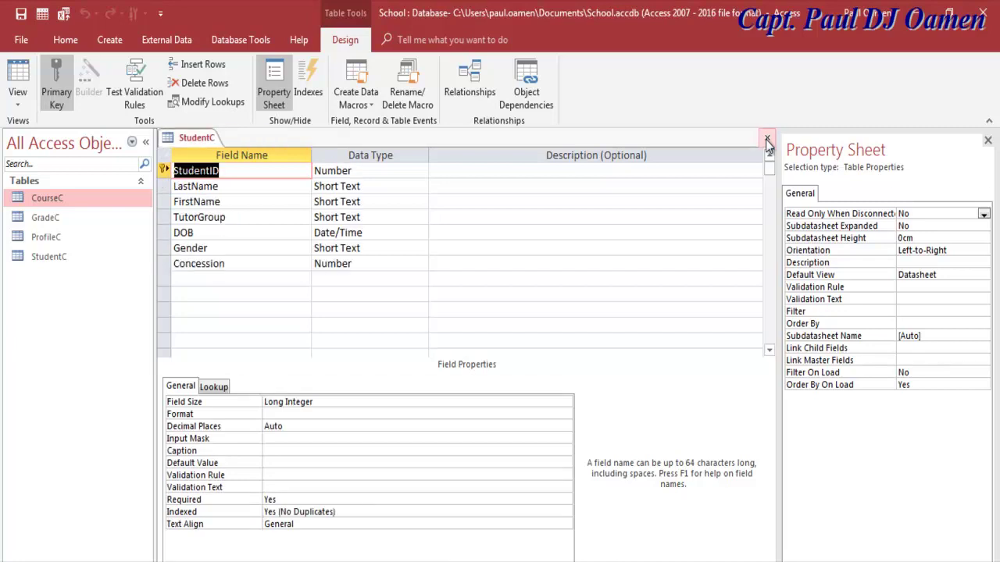
click(766, 138)
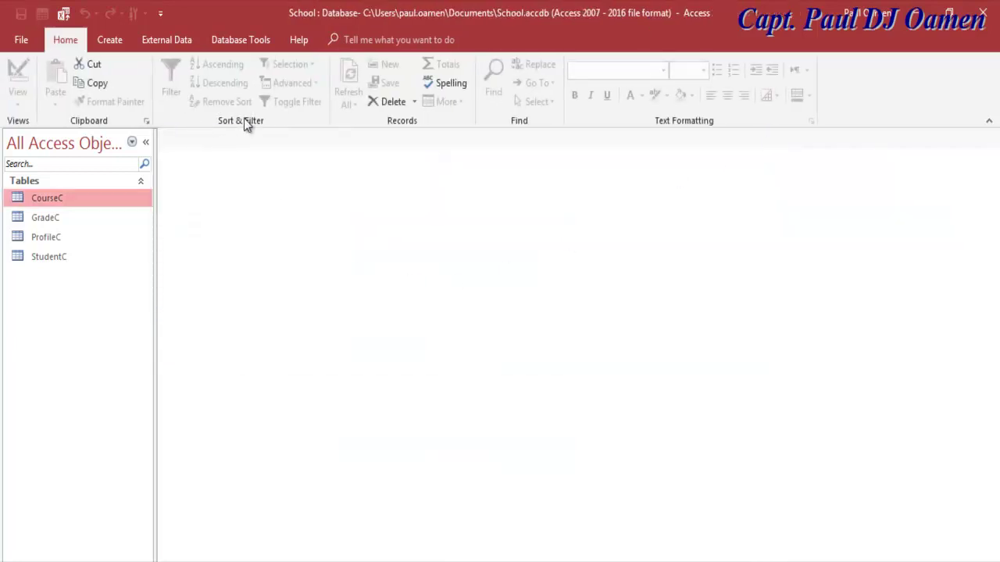
Step: Add CourseC, GradeC, ProfileC and StudentC to the Relationships window and lengthen the StudentC box to fit all its fields
click(231, 43)
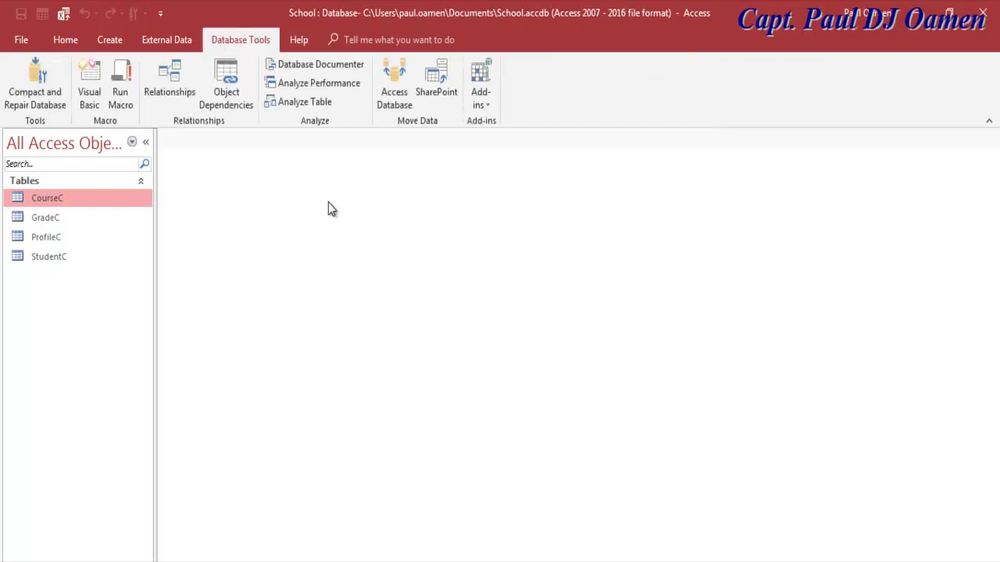
click(181, 80)
drag(466, 299, 408, 121)
click(533, 457)
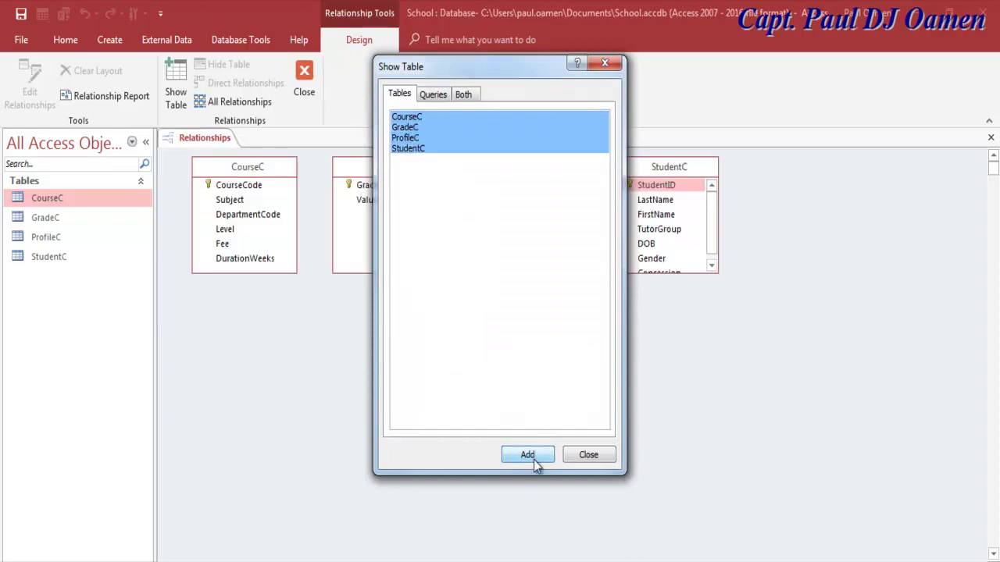
click(606, 66)
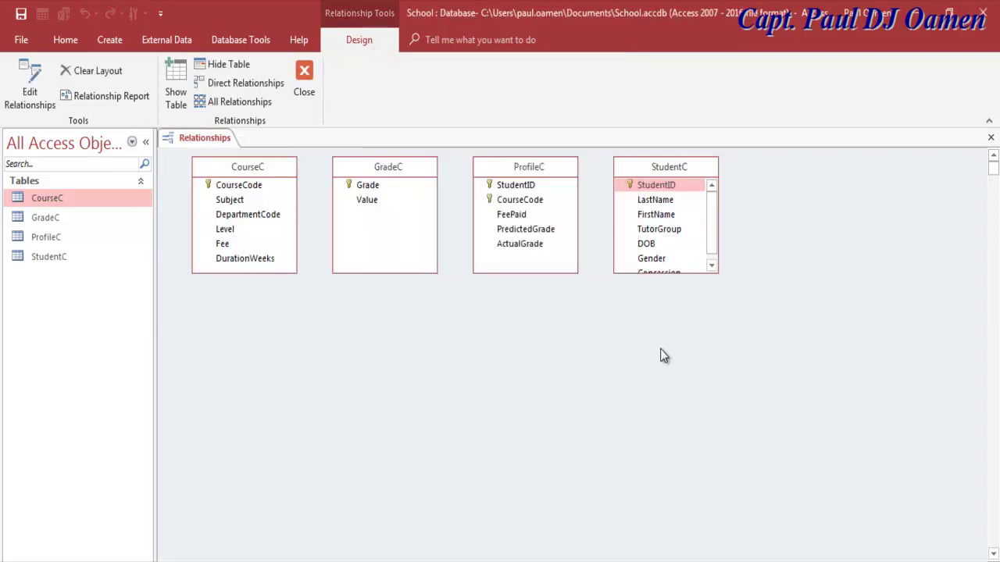
drag(673, 273, 673, 365)
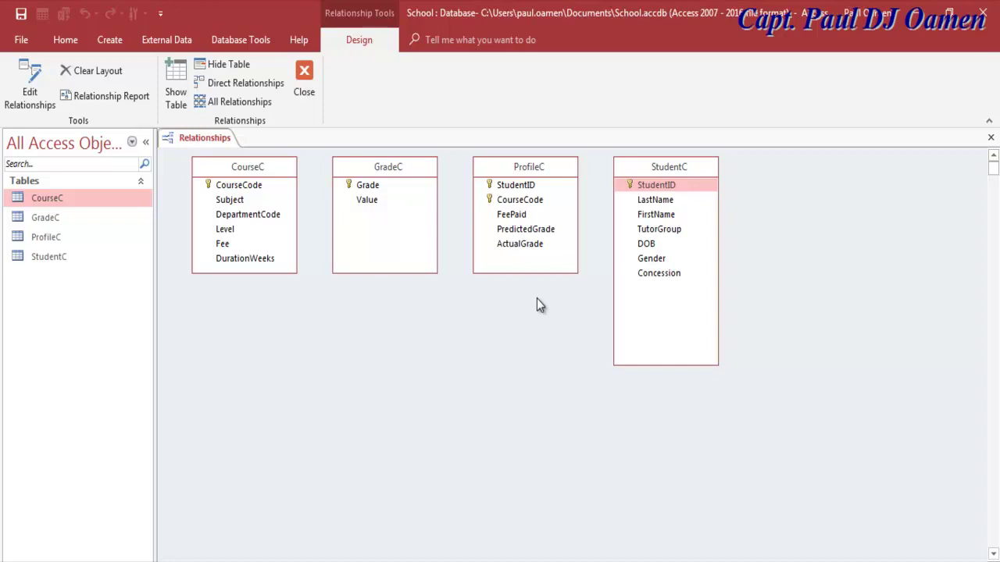
Step: Create a relationship between ActualGrade in ProfileC and Grade in GradeC with referential integrity enforced
click(529, 246)
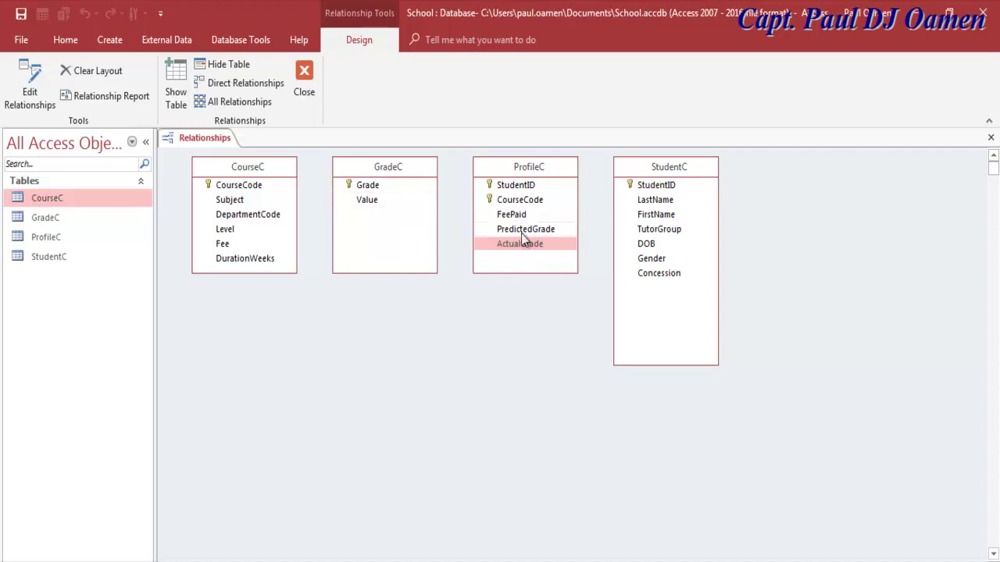
drag(522, 246, 382, 194)
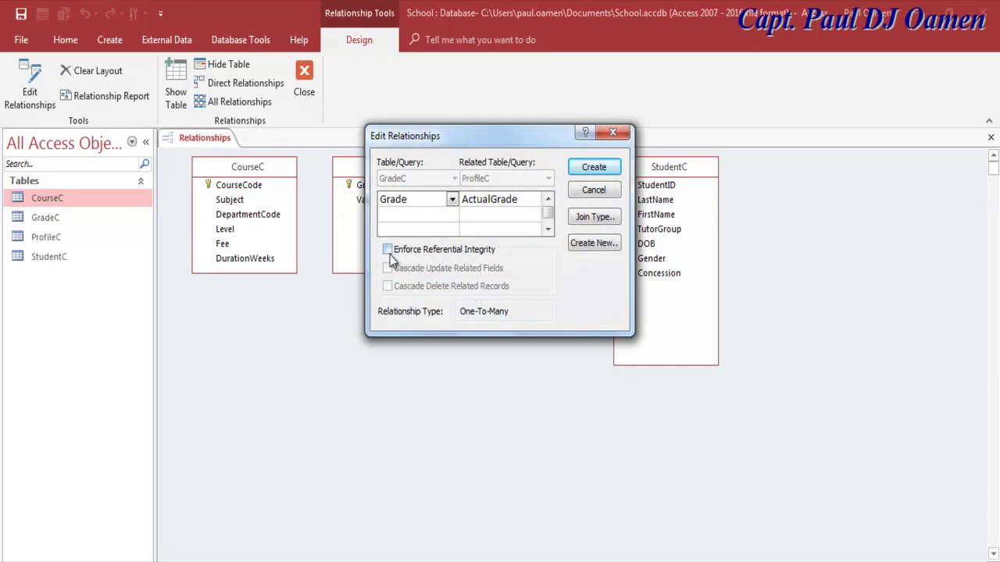
click(388, 250)
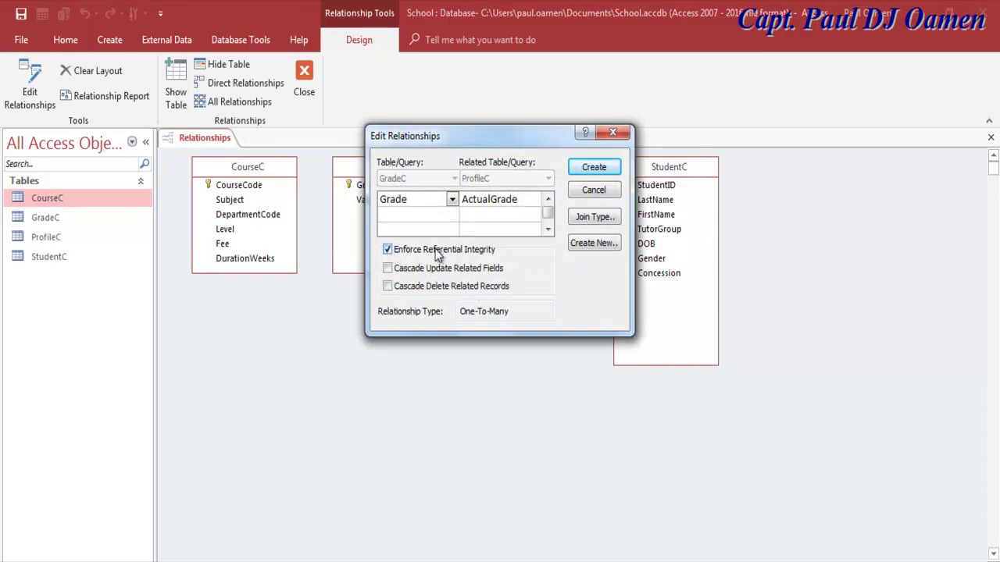
click(595, 169)
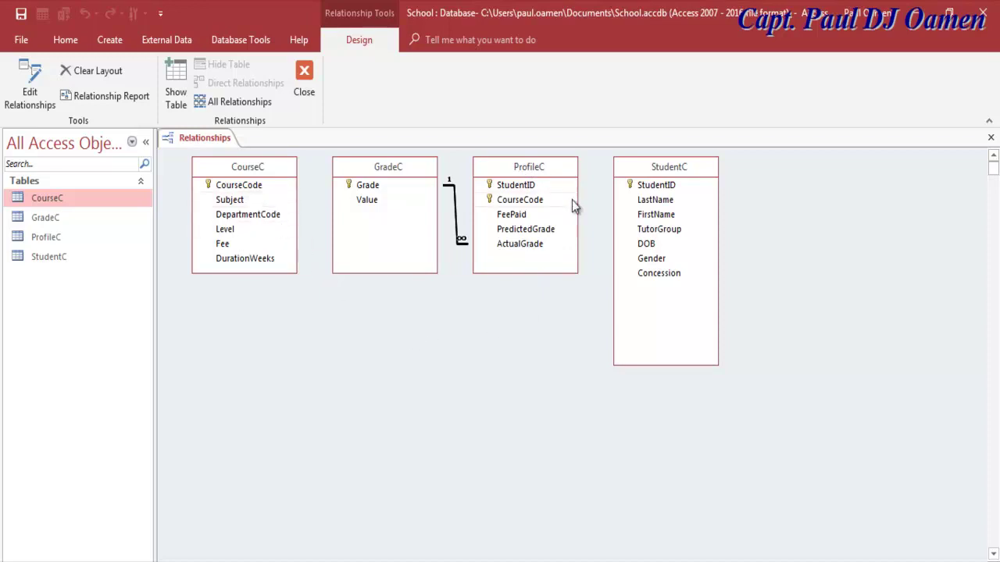
Step: Move CourseC below ProfileC and GradeC further left, and relate CourseCode in CourseC to CourseCode in ProfileC, enforcing referential integrity
drag(263, 167, 500, 365)
drag(419, 170, 306, 182)
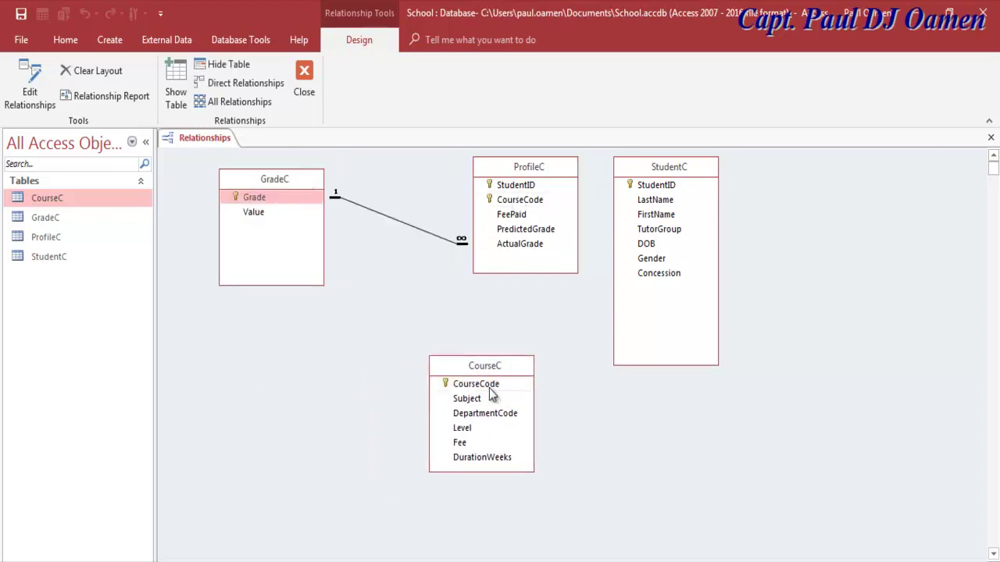
drag(490, 386, 539, 202)
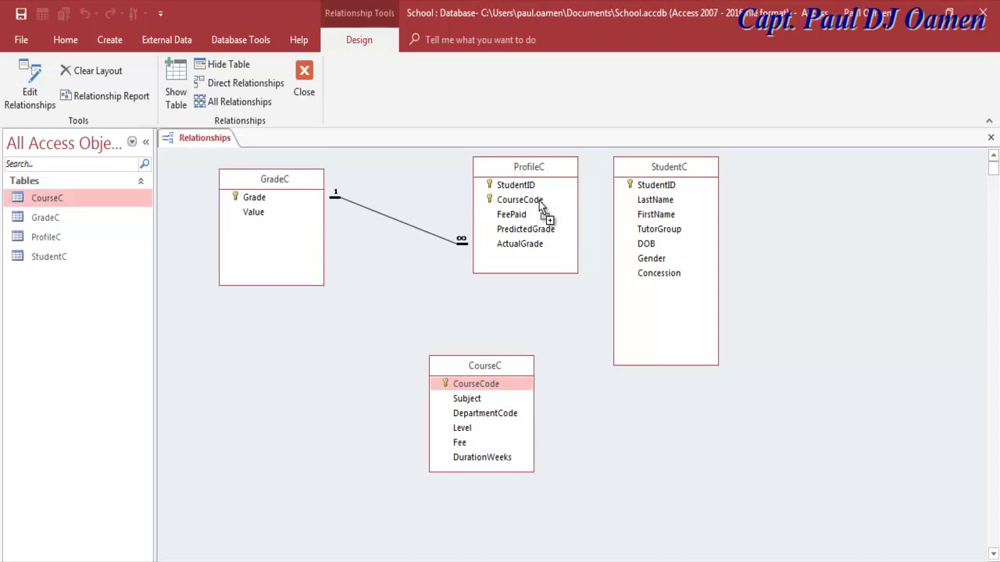
drag(538, 201, 539, 202)
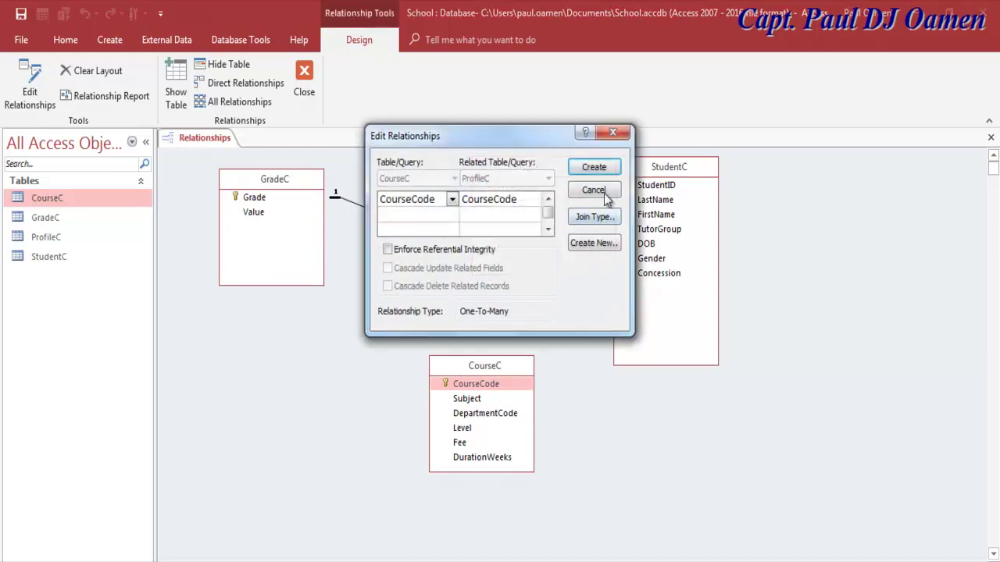
click(427, 251)
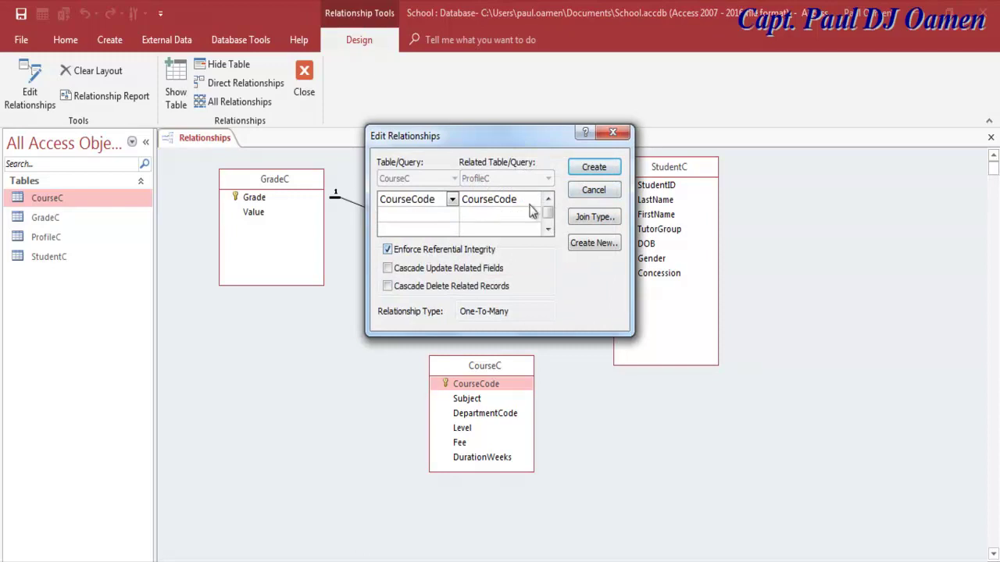
click(611, 171)
Step: Shift CourseC slightly left and relate StudentID in StudentC to StudentID in ProfileC with referential integrity enforced
drag(492, 370, 433, 378)
drag(648, 188, 535, 186)
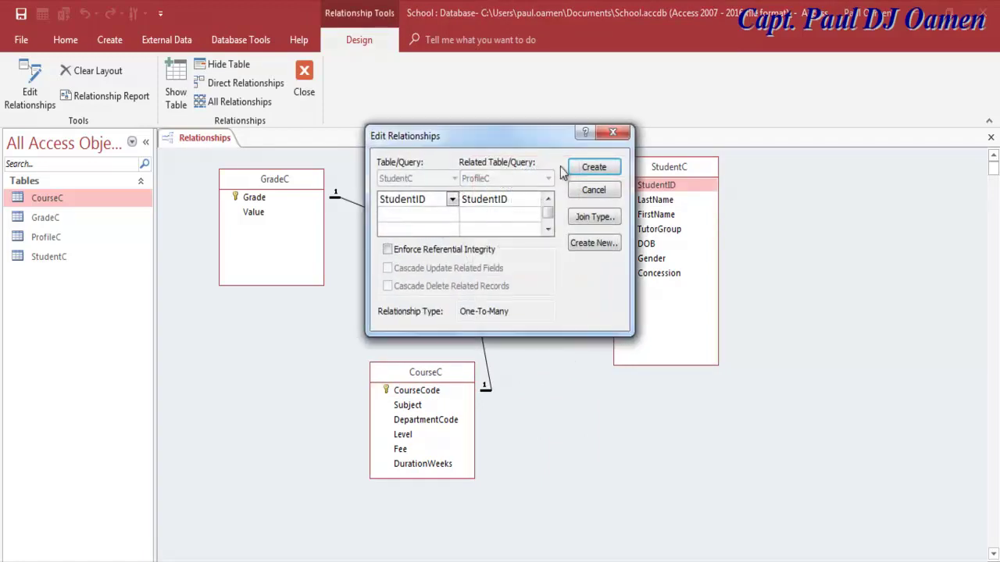
click(422, 250)
click(597, 168)
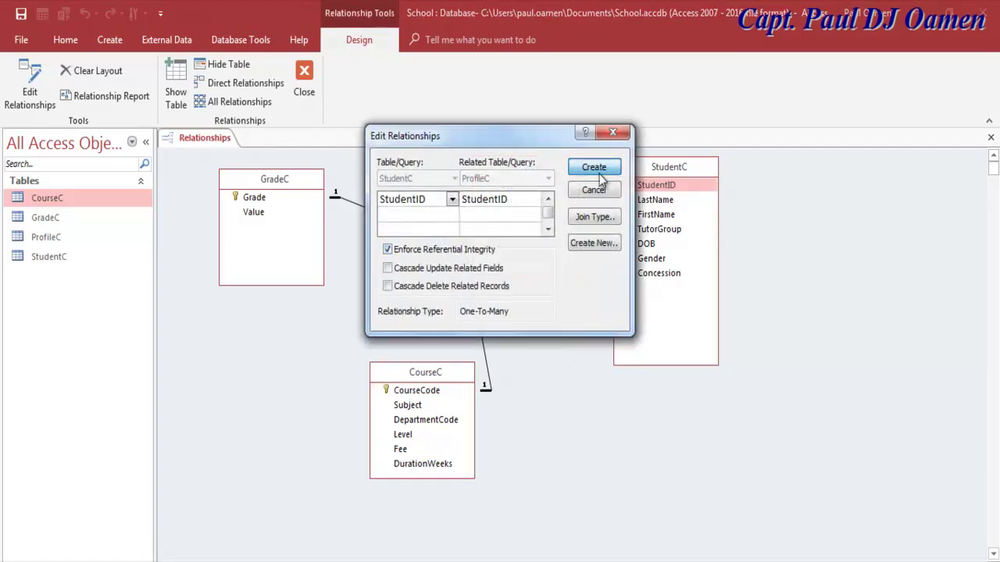
Step: Place StudentC at the far right of the diagram, and move ProfileC closer to it with its box tall enough for all fields
drag(649, 186, 910, 227)
drag(574, 158, 639, 308)
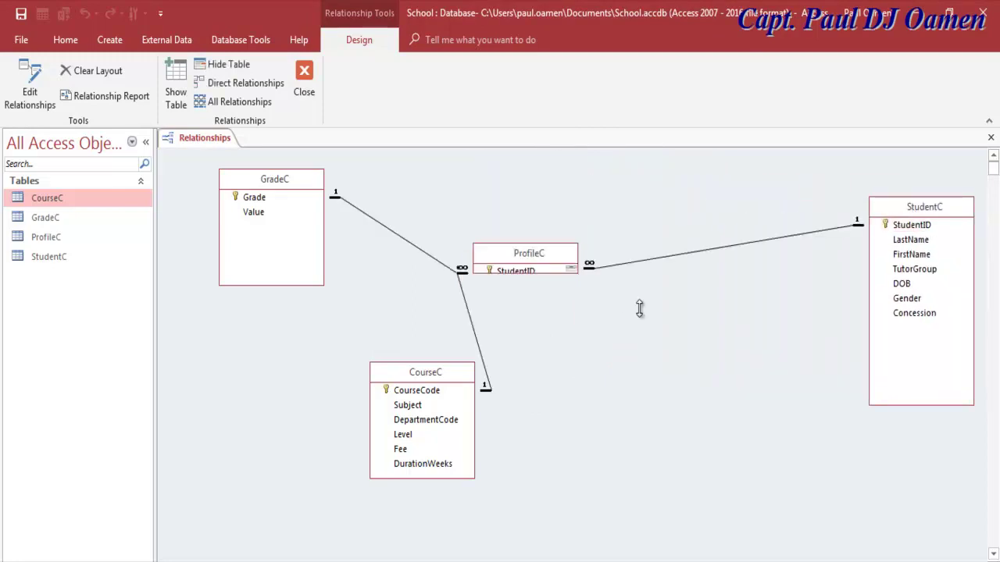
drag(542, 273, 558, 387)
drag(542, 257, 665, 199)
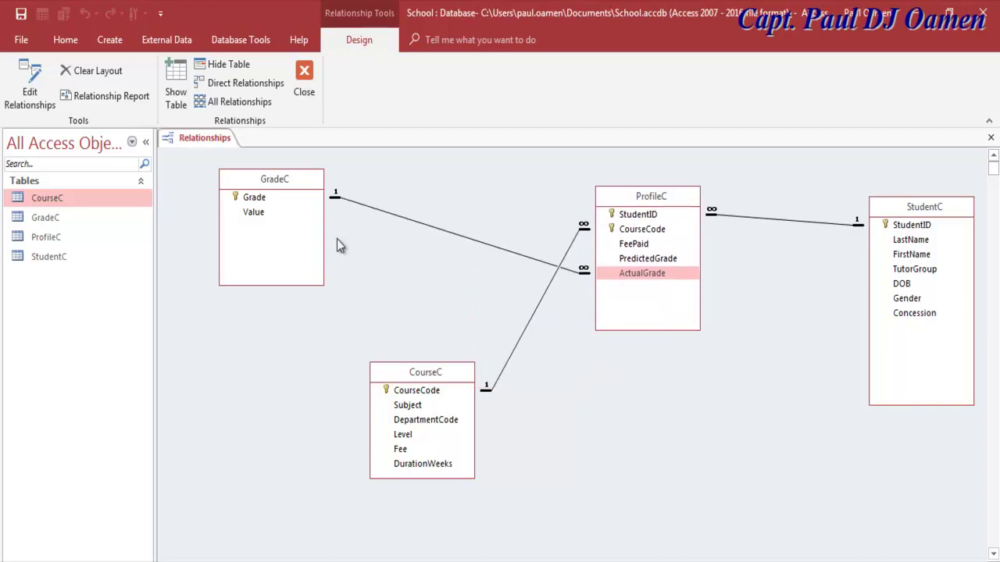
Step: Arrange CourseC, ProfileC and StudentC in a row from left to right, with GradeC below between ProfileC and StudentC
drag(277, 186, 764, 425)
drag(465, 376, 334, 201)
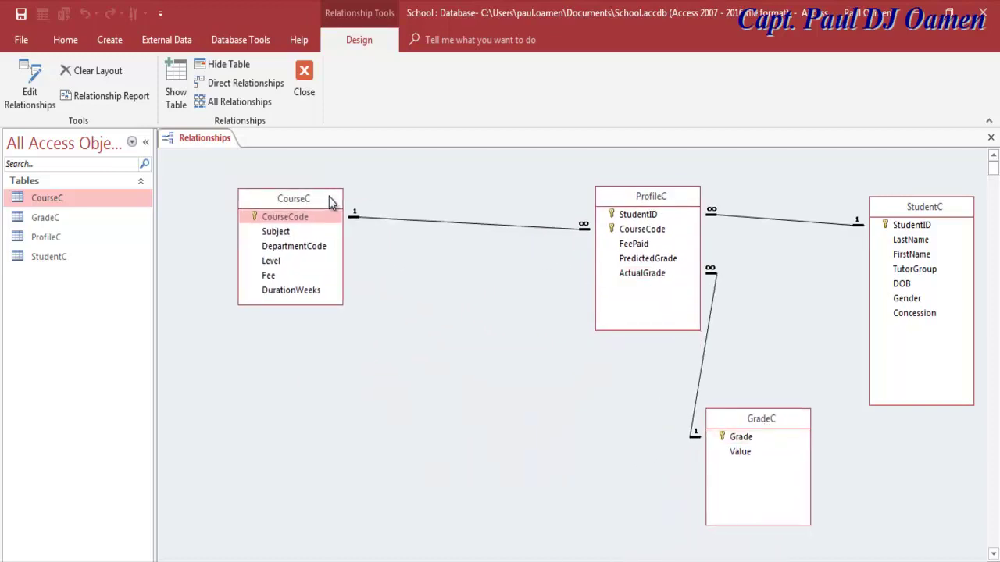
click(660, 201)
drag(660, 200, 549, 187)
drag(742, 425, 675, 403)
drag(941, 211, 943, 186)
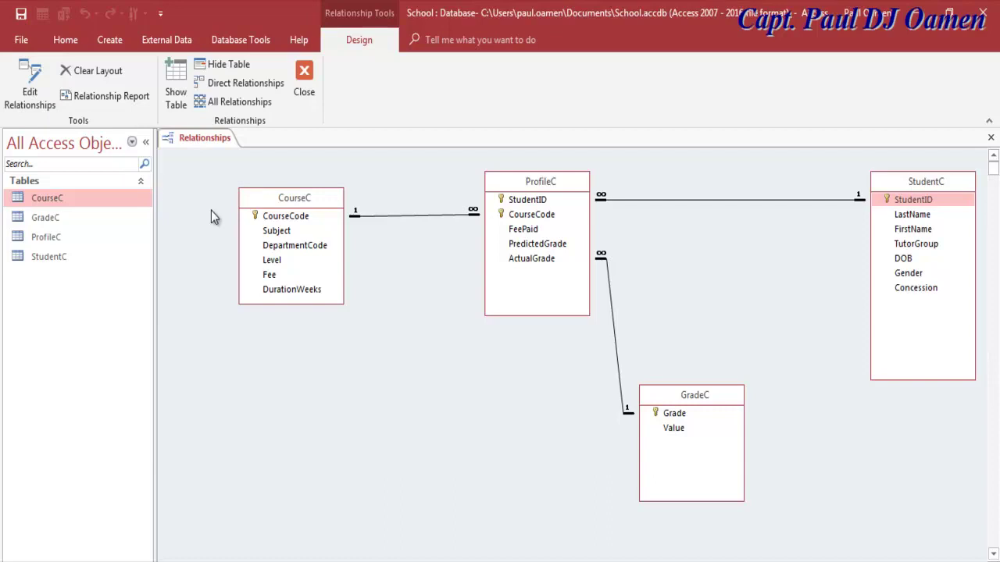
Step: Close the relationship diagram, then reopen it to check its saved layout and close it again
click(110, 40)
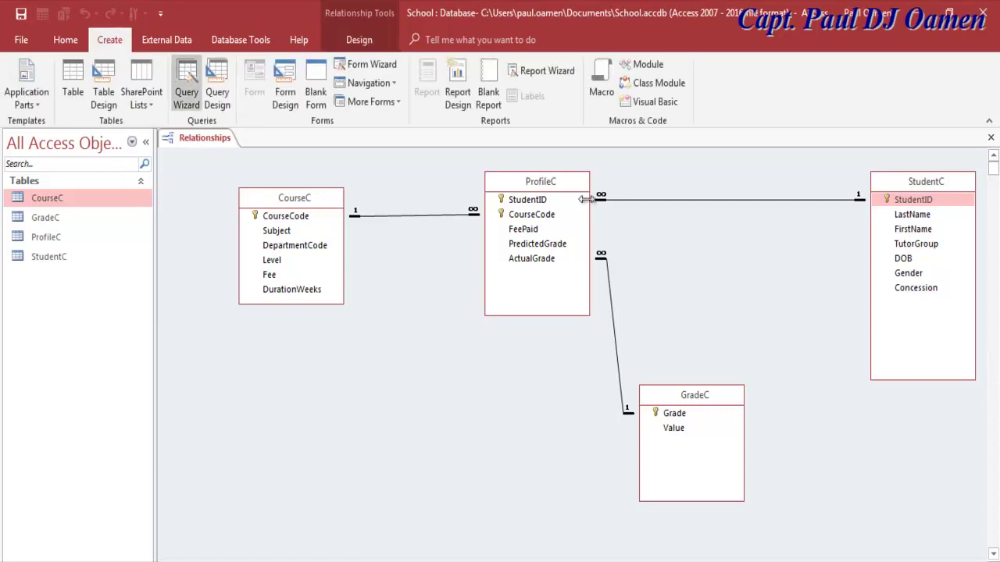
click(990, 137)
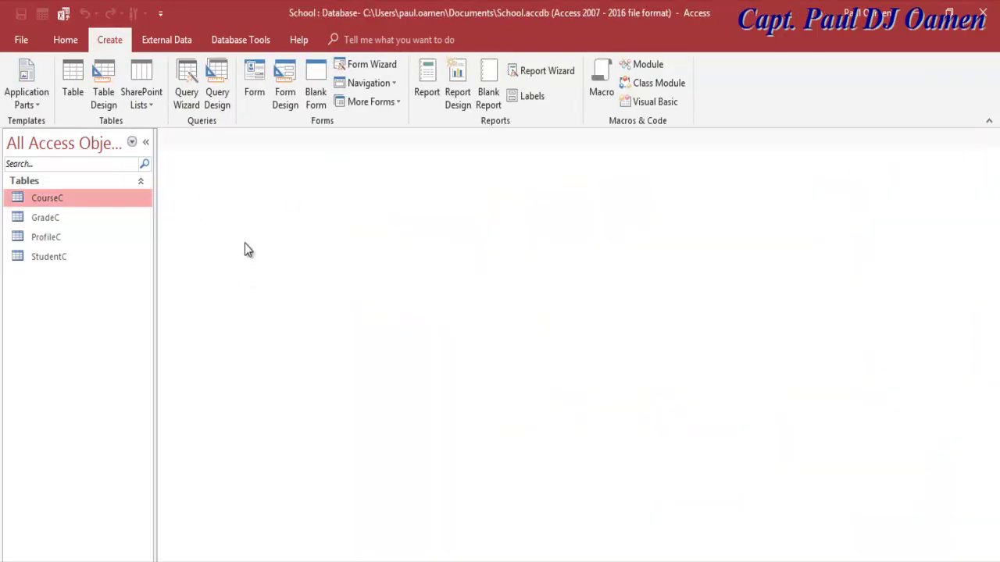
click(237, 41)
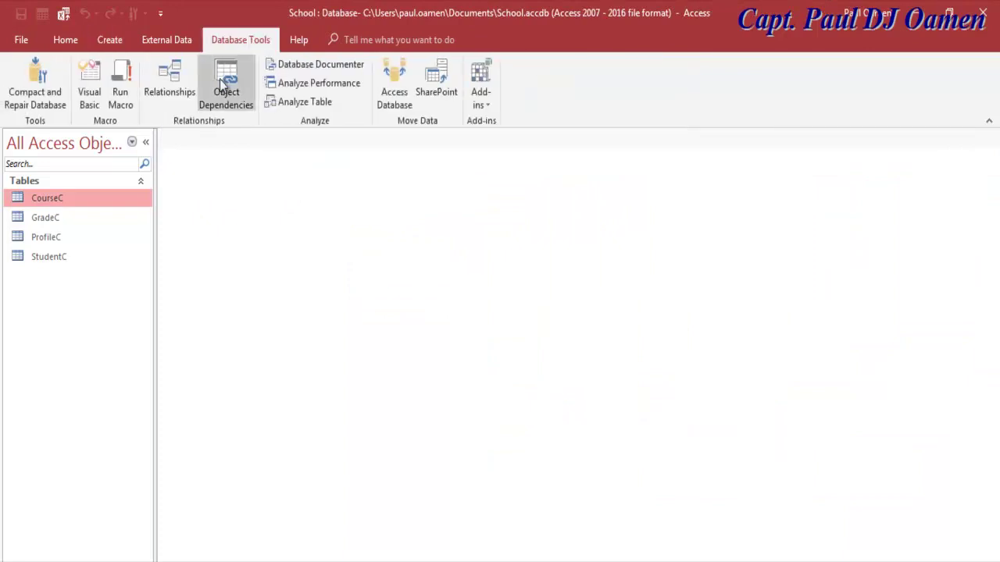
click(171, 92)
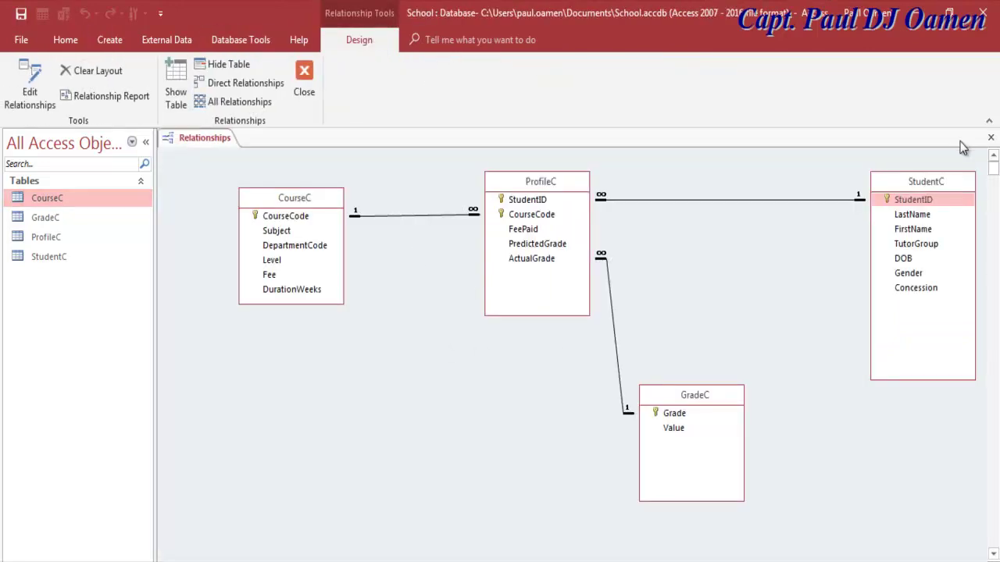
click(991, 137)
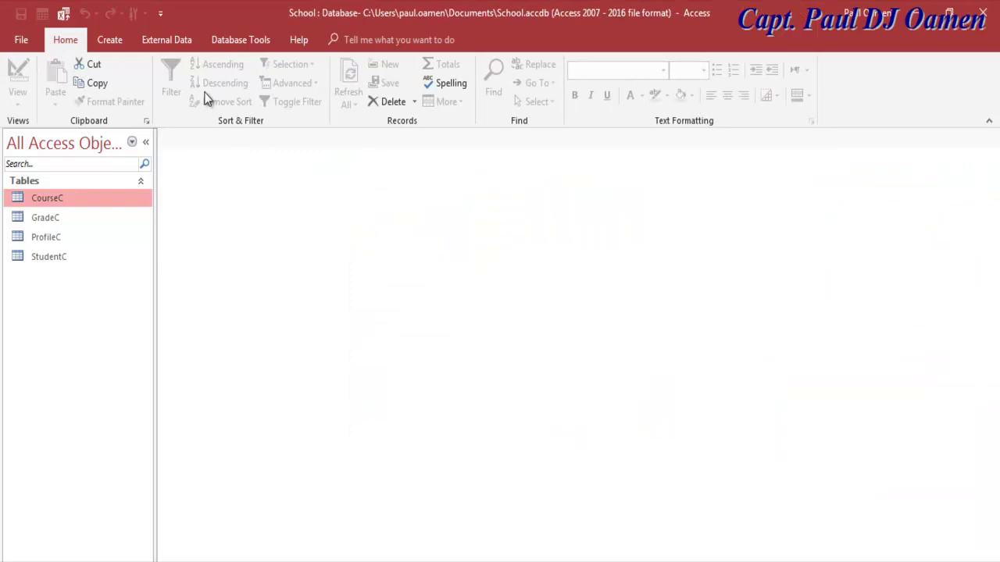
Step: Create a new query in design view containing the CourseC, GradeC, ProfileC and StudentC tables
click(108, 41)
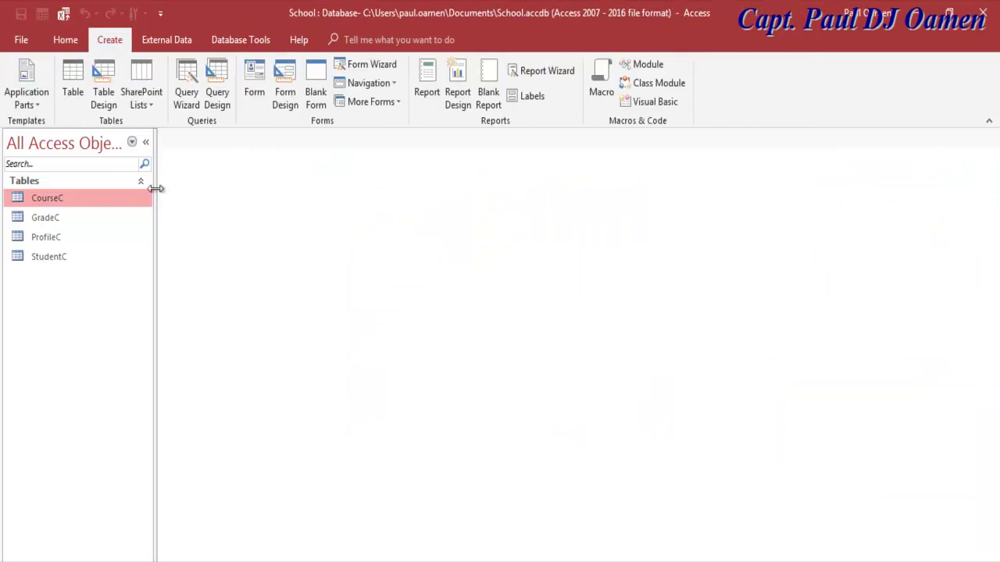
click(218, 84)
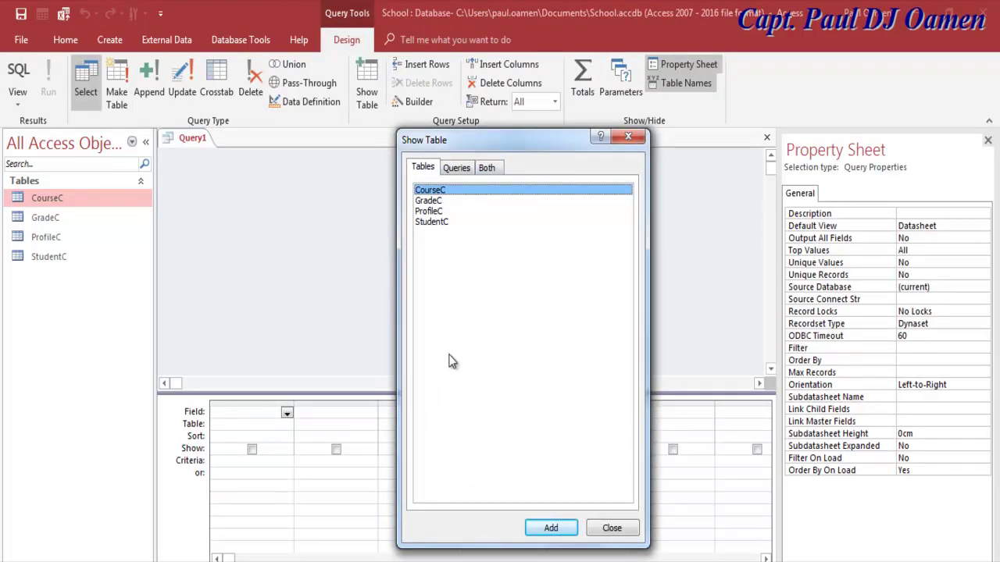
shift+click(437, 222)
click(556, 535)
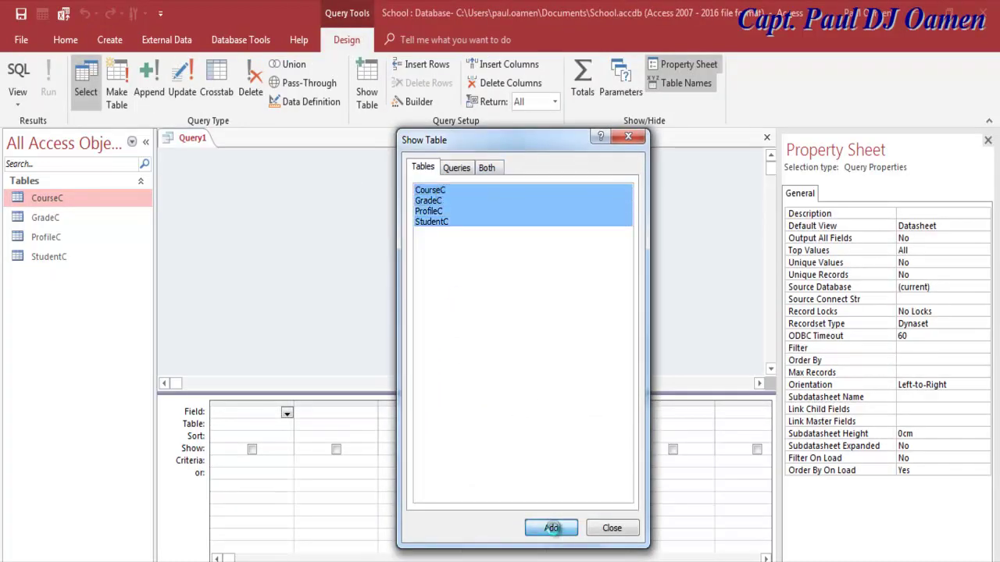
click(628, 138)
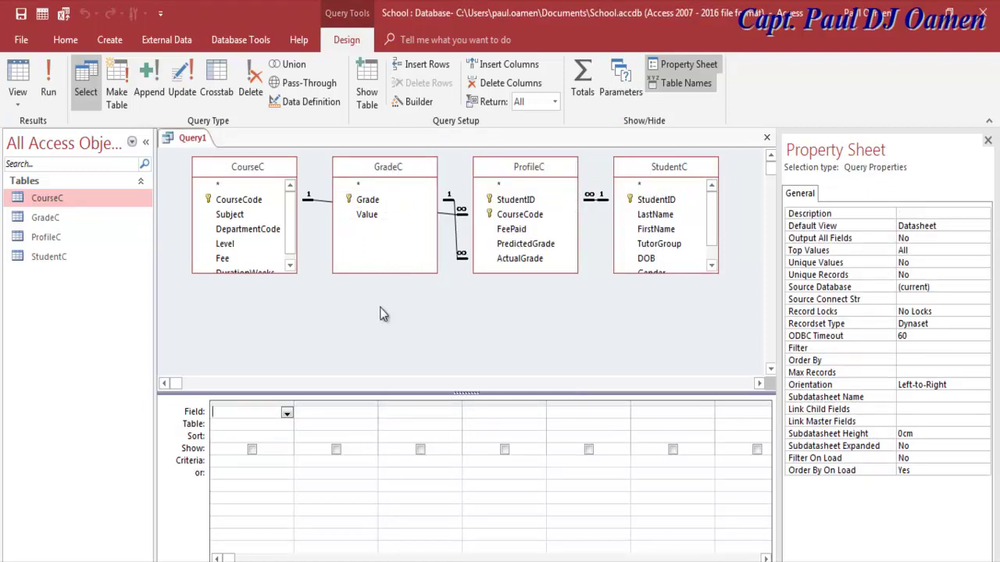
Step: Lengthen the CourseC and StudentC boxes to fit all their fields, and add every field of both tables to the query
drag(278, 273, 279, 335)
drag(659, 271, 656, 345)
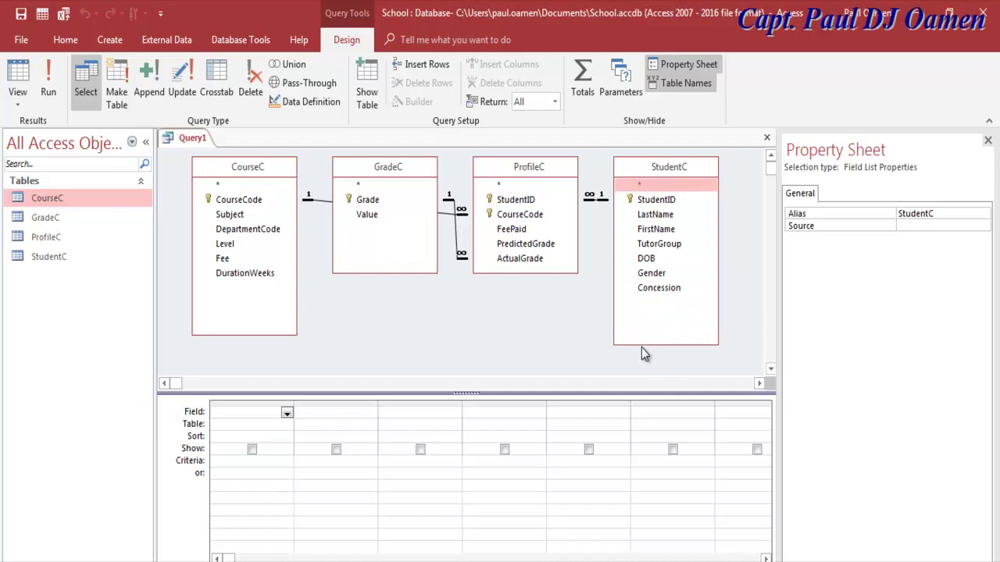
double_click(238, 200)
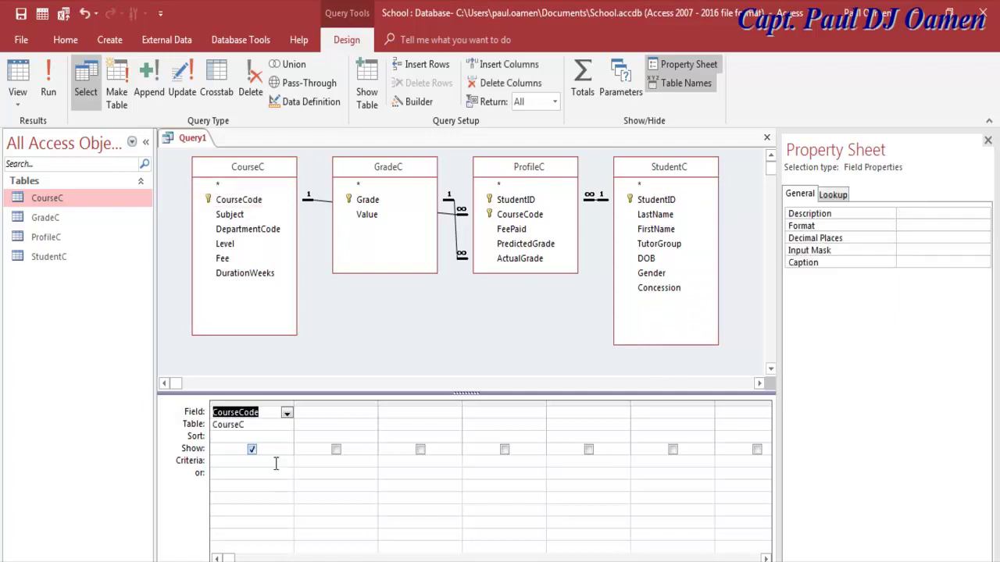
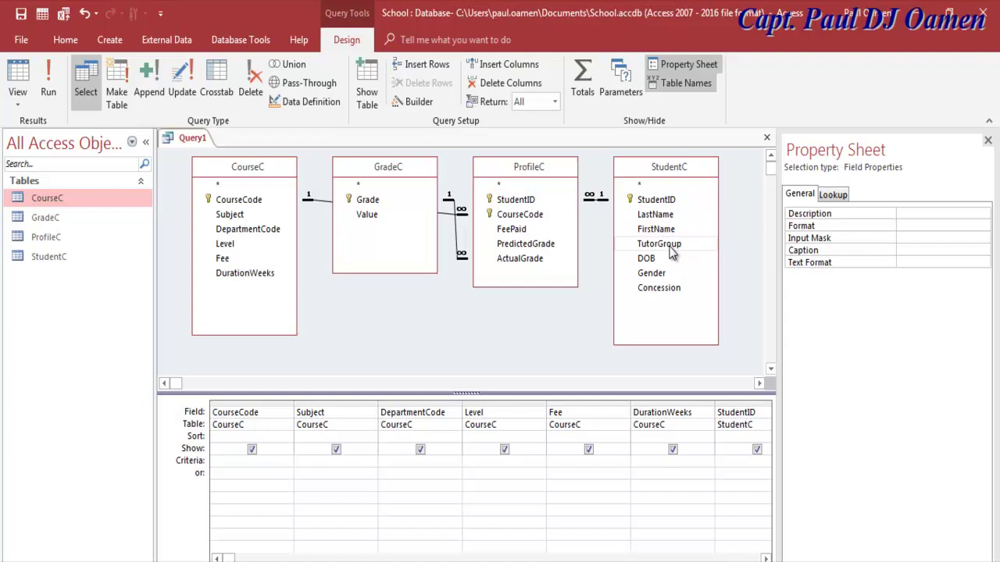
click(659, 273)
double_click(659, 273)
double_click(693, 289)
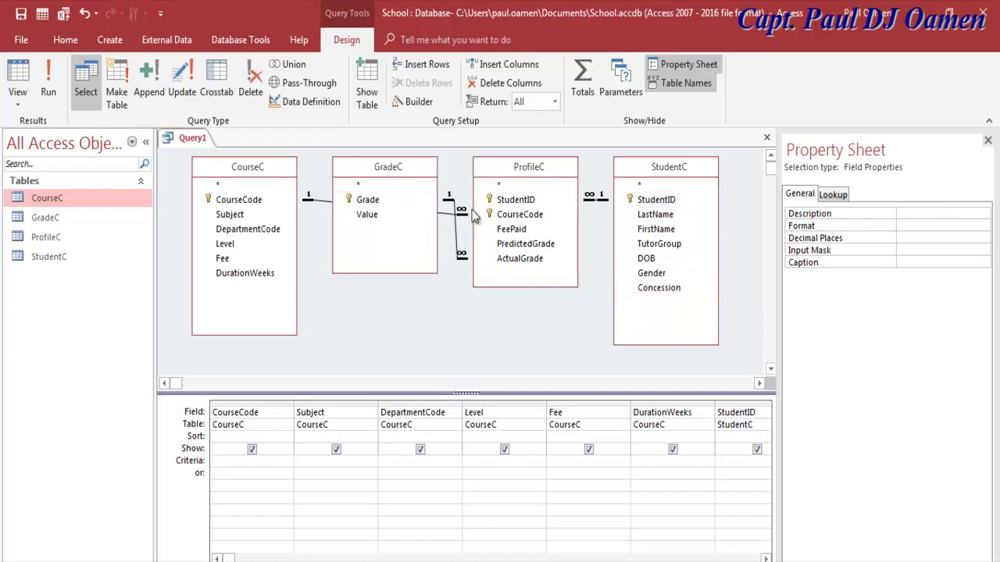
Step: Add PredictedGrade and ActualGrade from ProfileC, and Grade and Value from GradeC, to the query
click(528, 245)
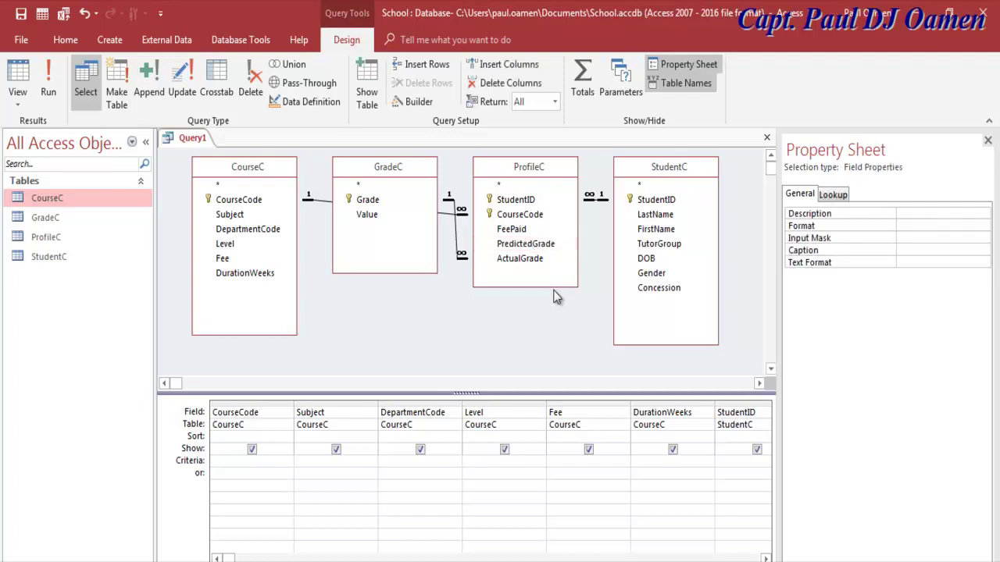
click(531, 266)
click(531, 266)
click(428, 217)
click(393, 201)
click(376, 216)
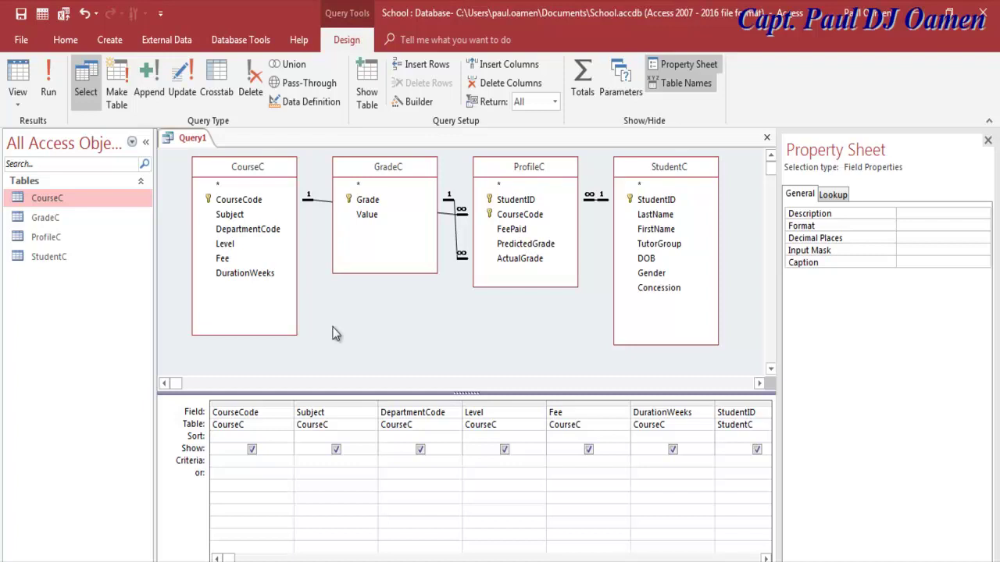
Step: Run the query and save it under the name School, closing its datasheet
click(49, 80)
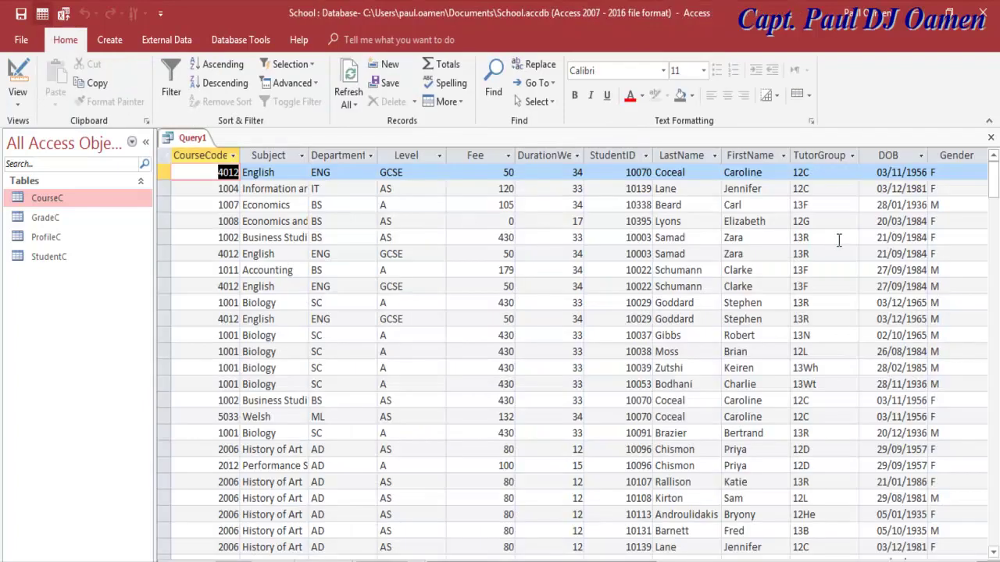
mouse_move(993, 187)
mouse_down()
mouse_move(981, 415)
mouse_move(992, 508)
mouse_move(991, 192)
mouse_up()
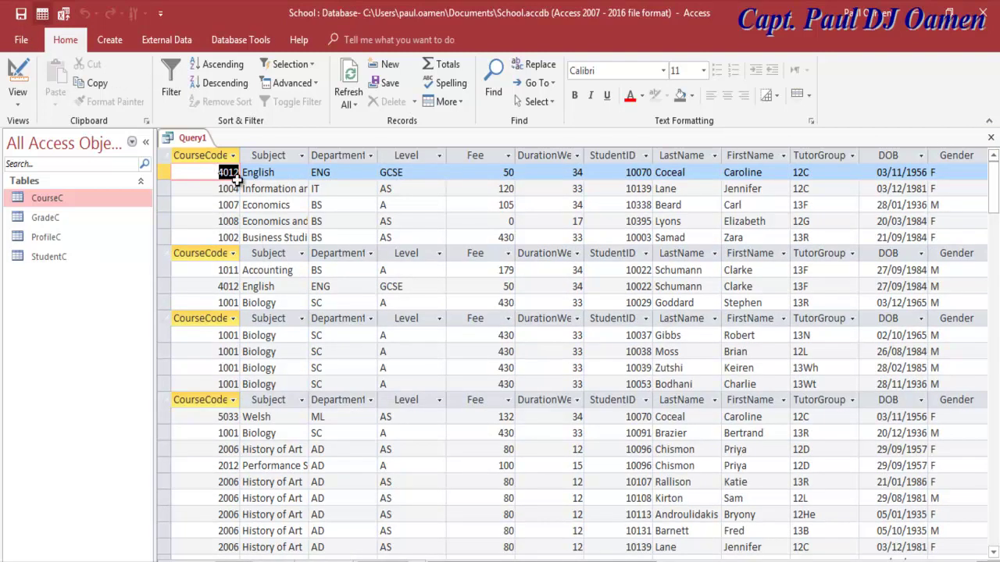
click(21, 13)
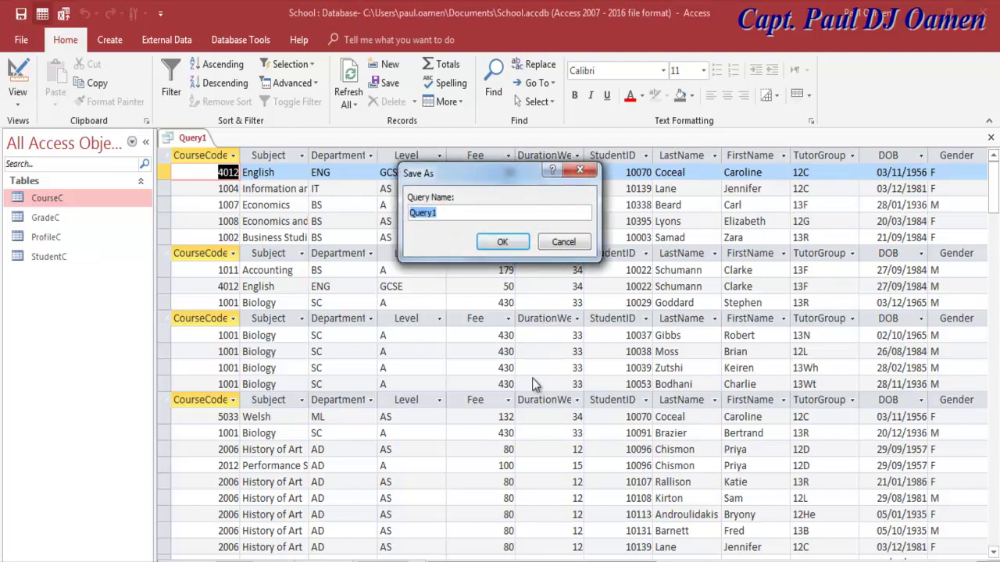
text(School)
click(503, 242)
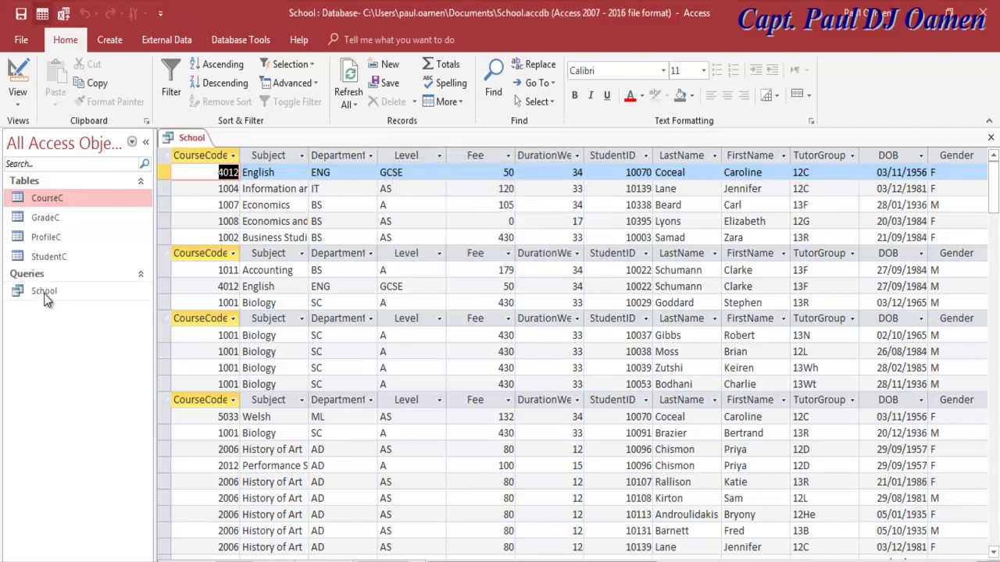
click(991, 141)
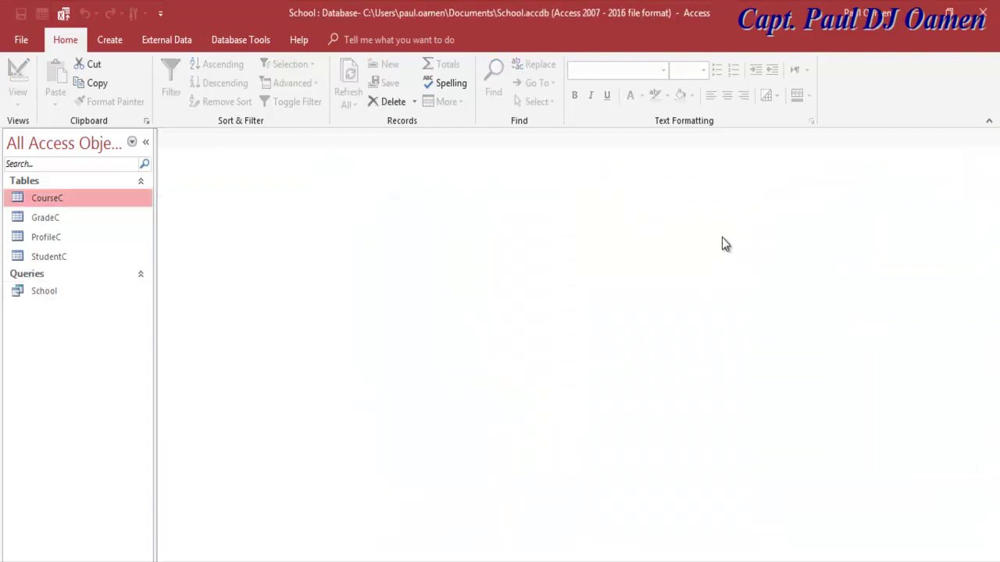
Step: Open the CourseC table and examine the related student records of courses 1002 and 1005, collapsing both again
double_click(52, 200)
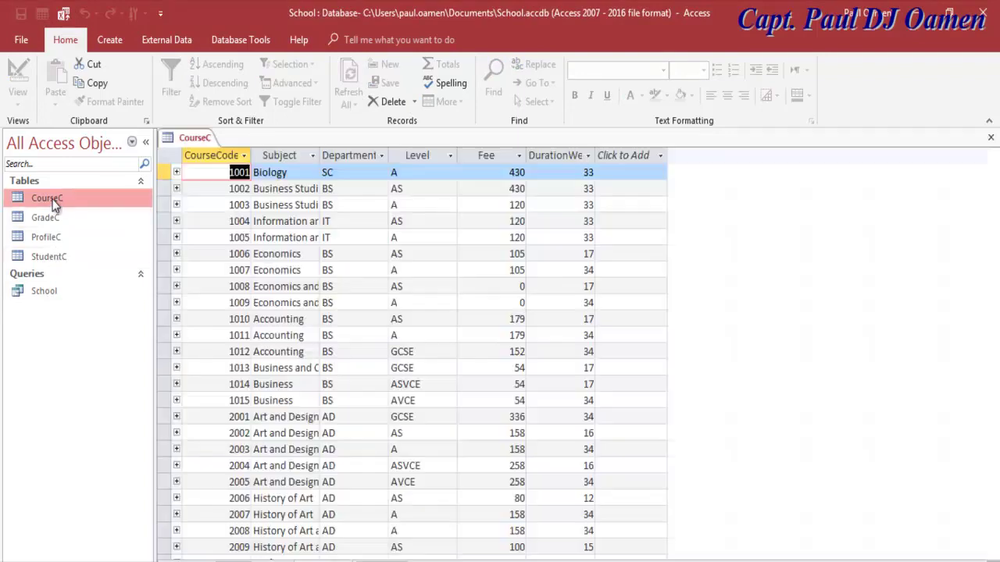
click(176, 188)
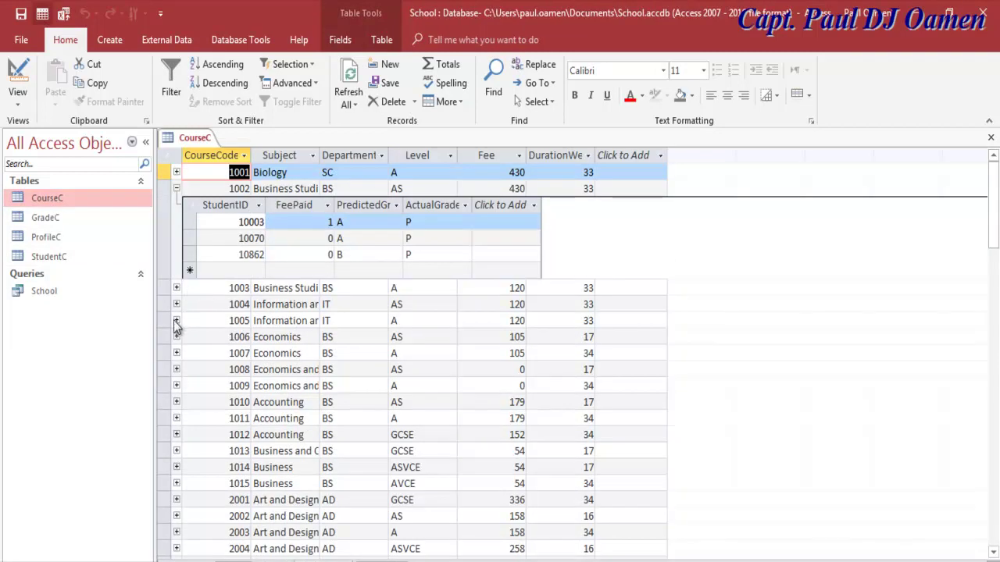
click(176, 321)
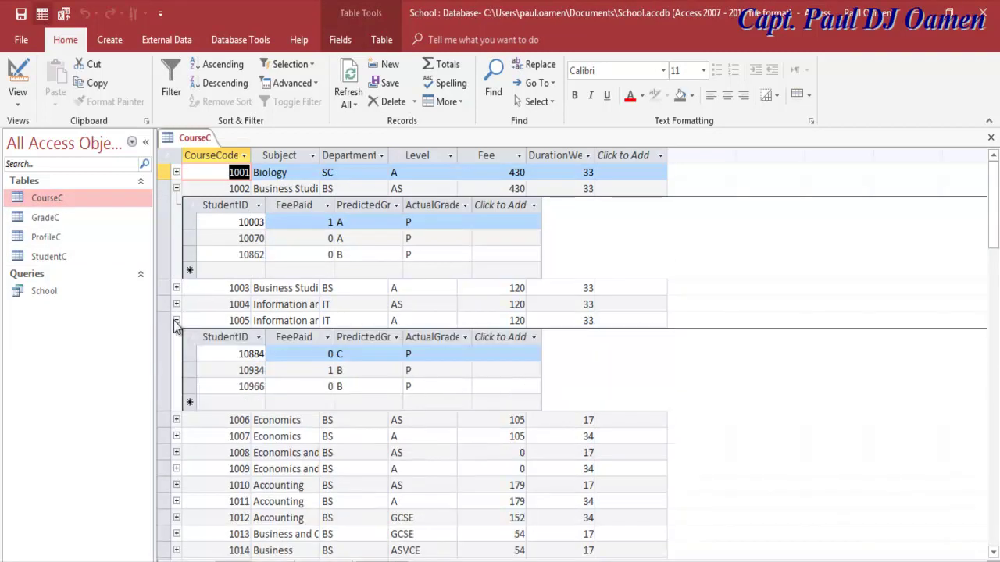
click(176, 321)
click(176, 188)
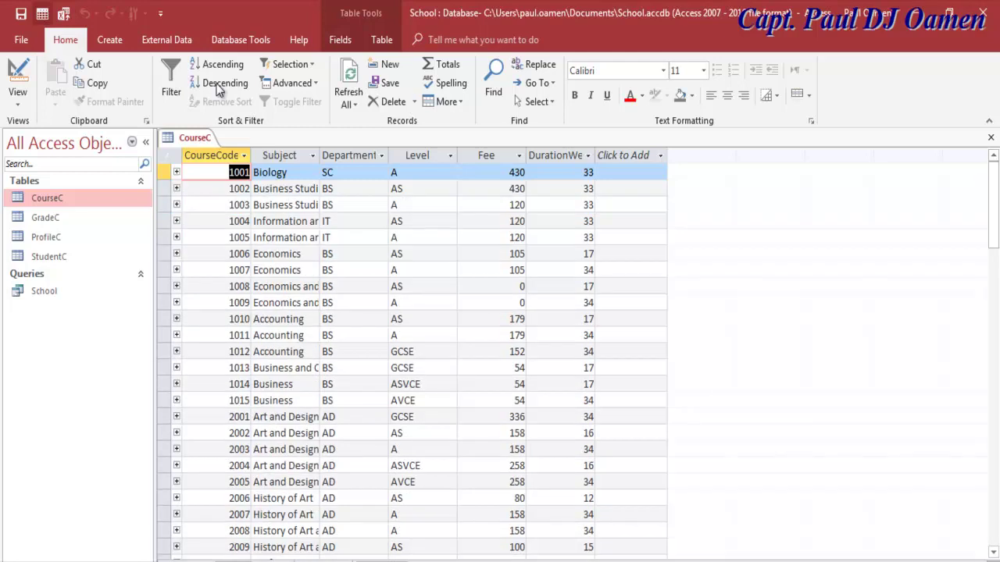
Step: Open the relationship diagram of the database
click(241, 41)
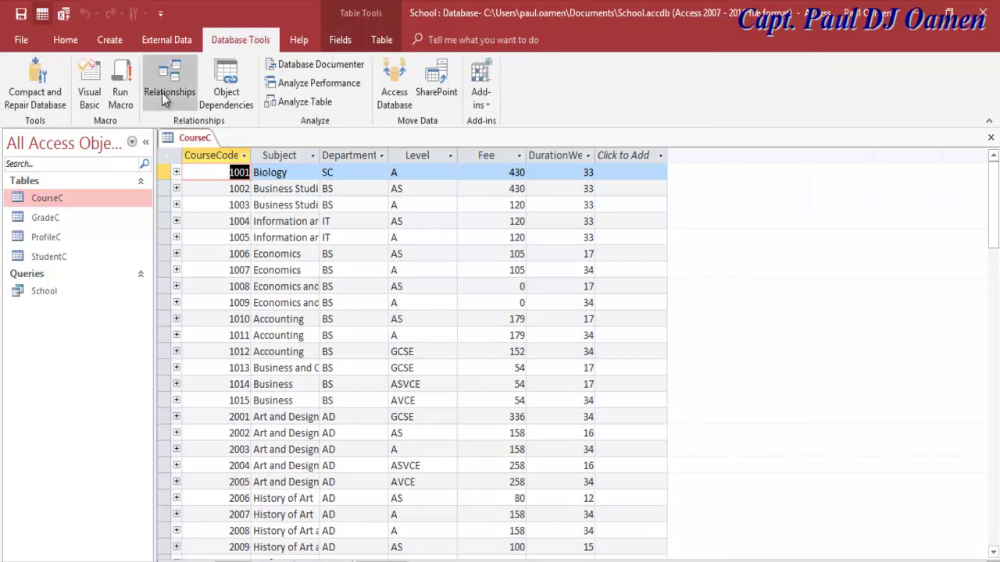